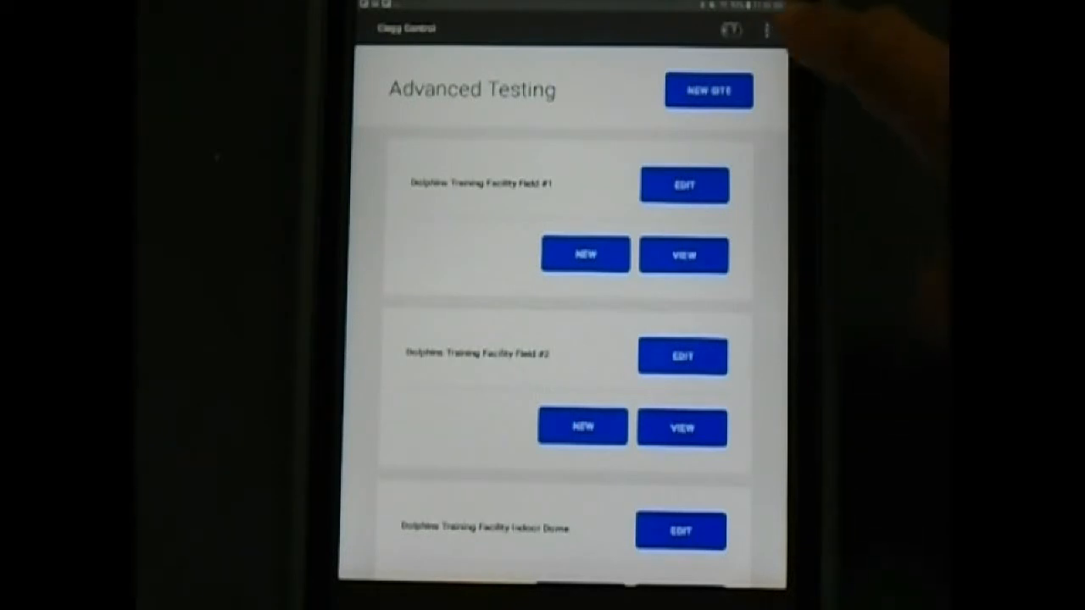
- In App Settings, review and confirm the unit used for drop readings
click(767, 30)
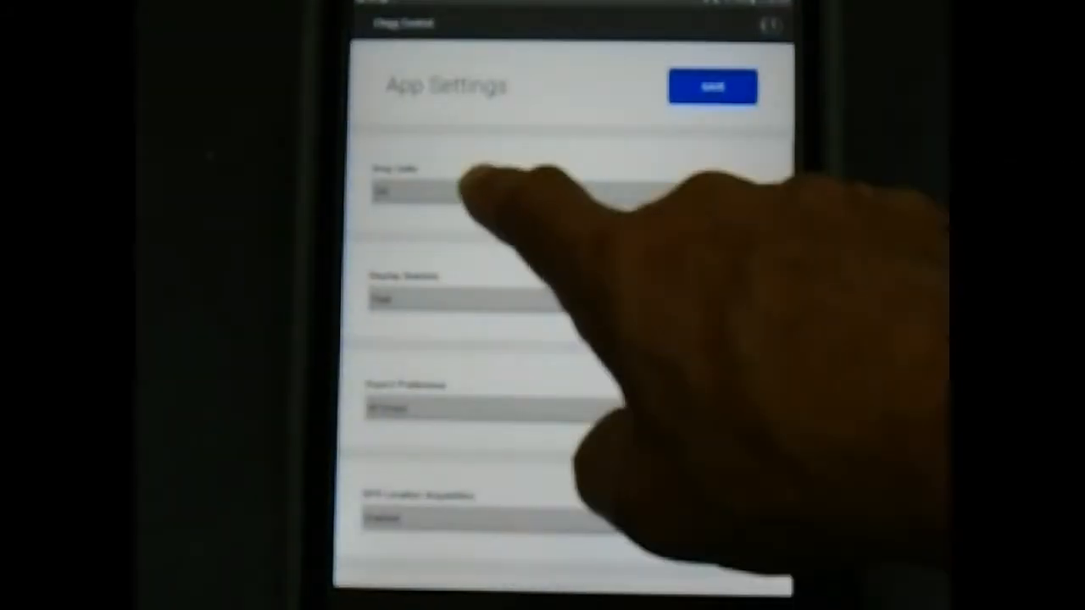
click(487, 182)
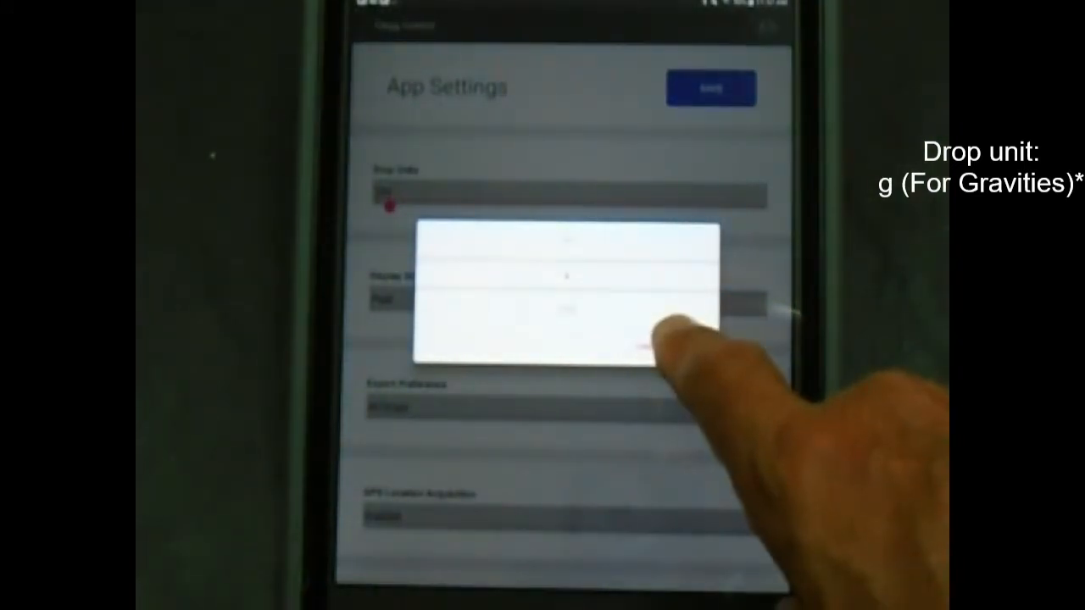
click(670, 343)
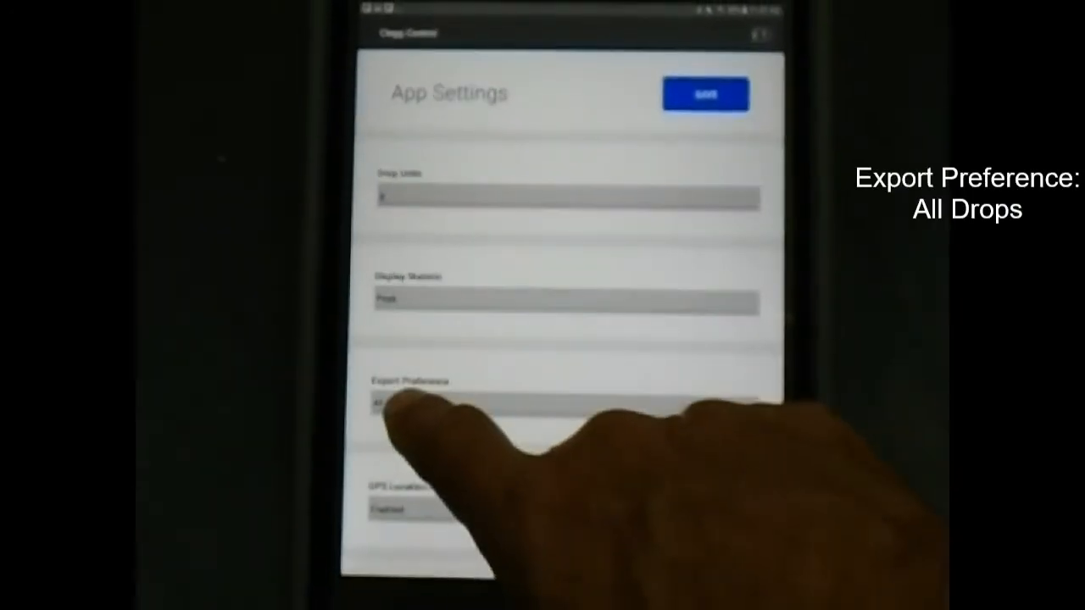
scroll(543, 407, down, 3)
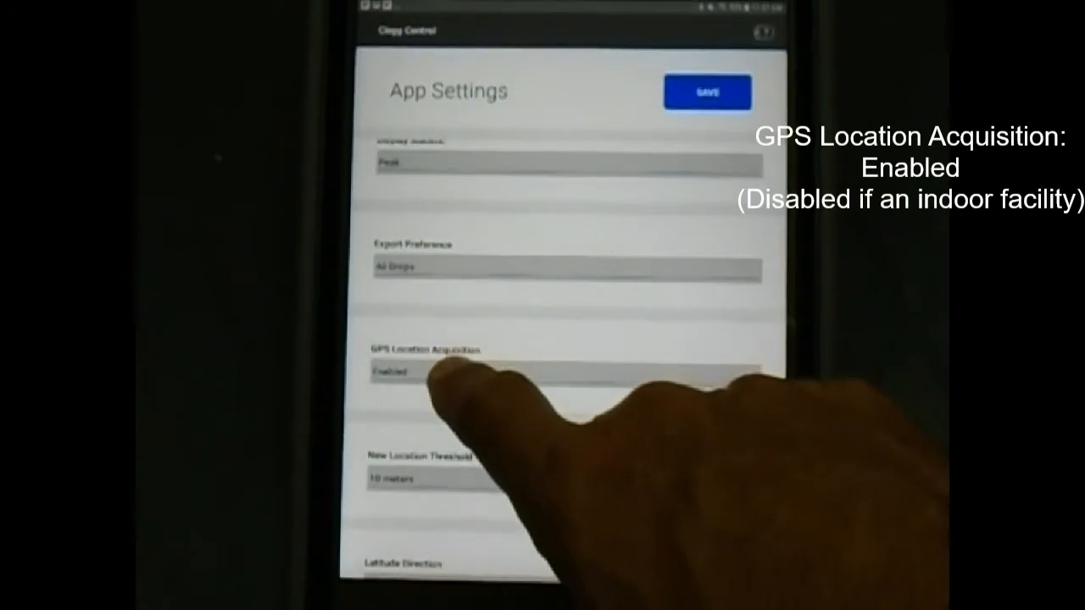
scroll(543, 381, down, 3)
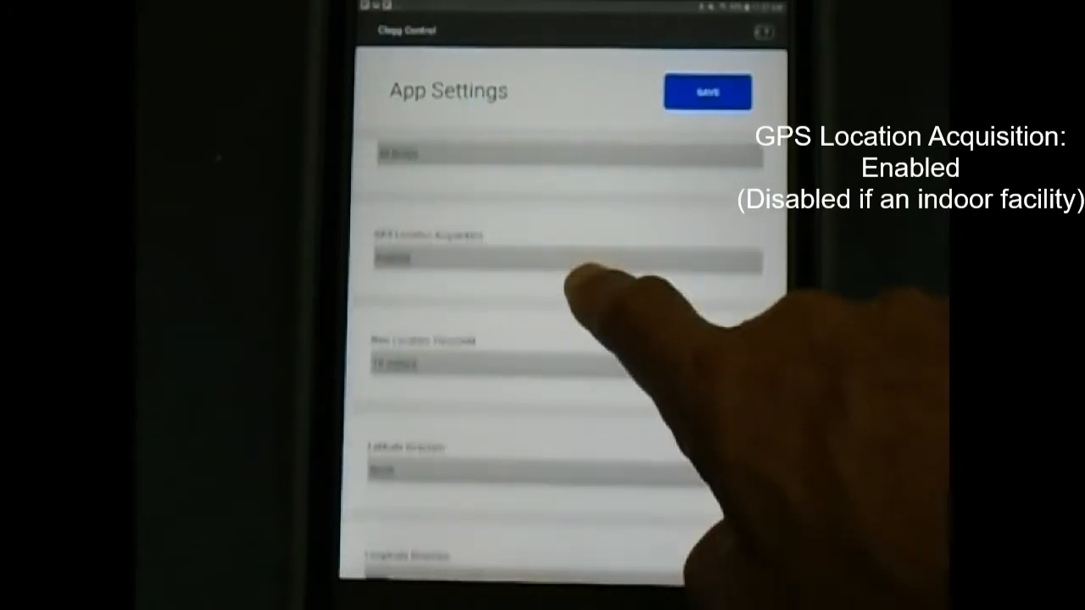
- Change the New Location Threshold from 10 to 5 meters and save the settings
click(526, 363)
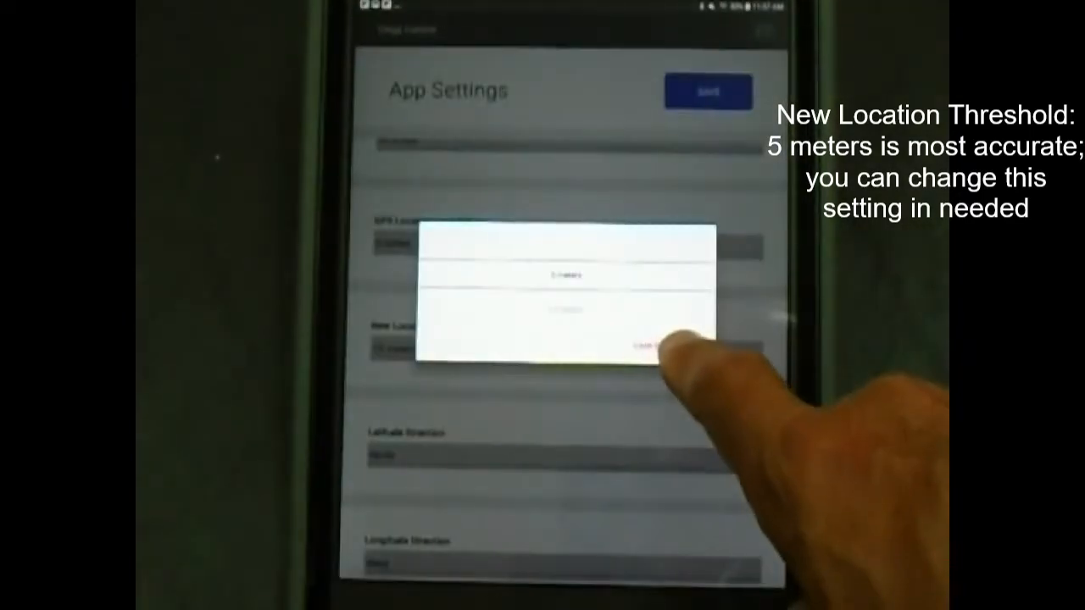
click(670, 346)
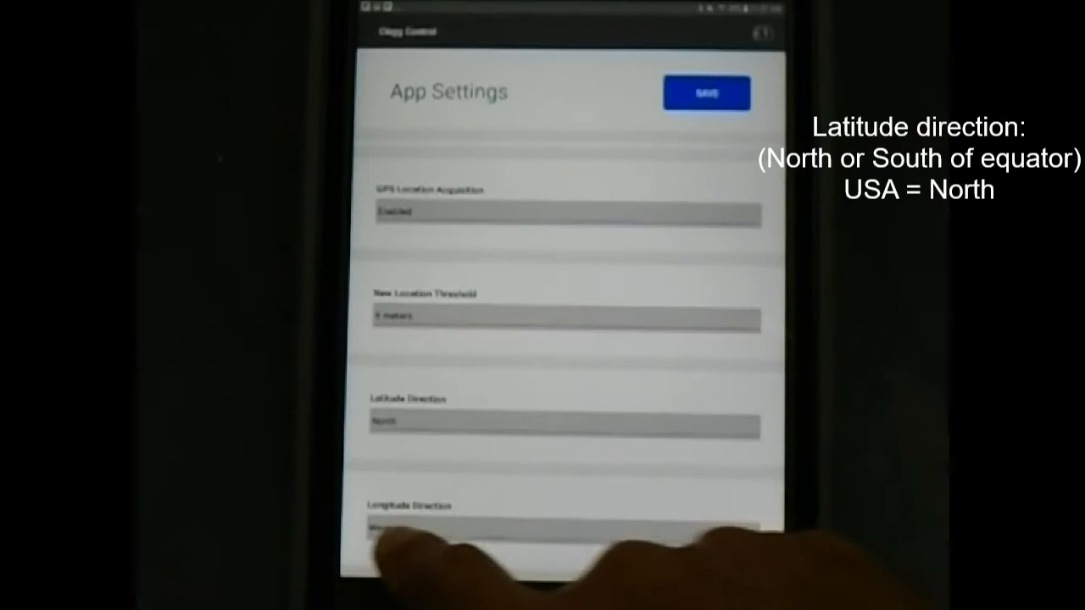
scroll(678, 297, up, 2)
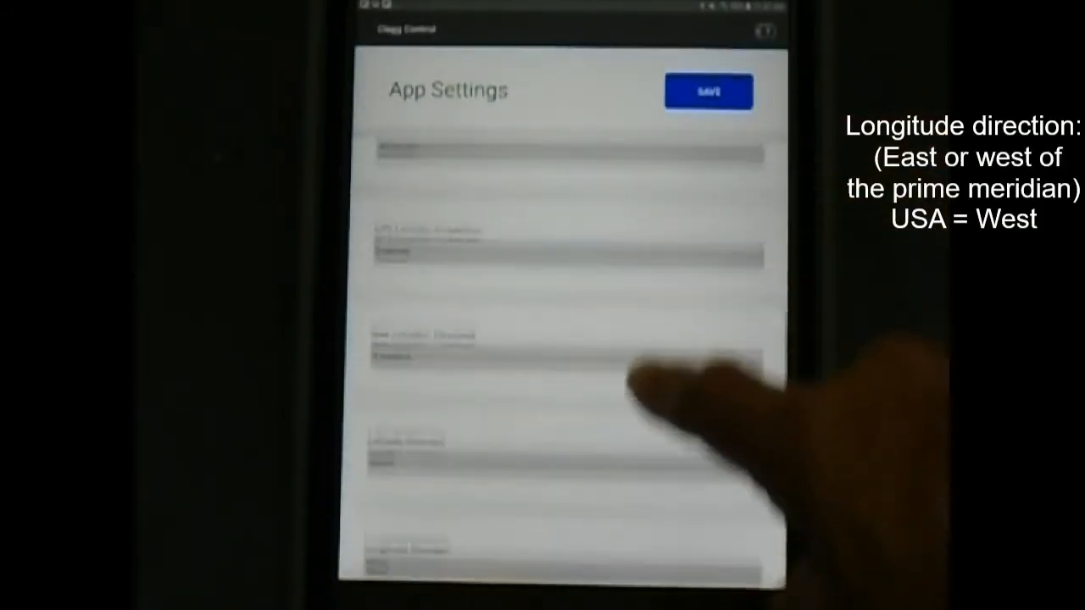
scroll(678, 390, up, 5)
click(708, 92)
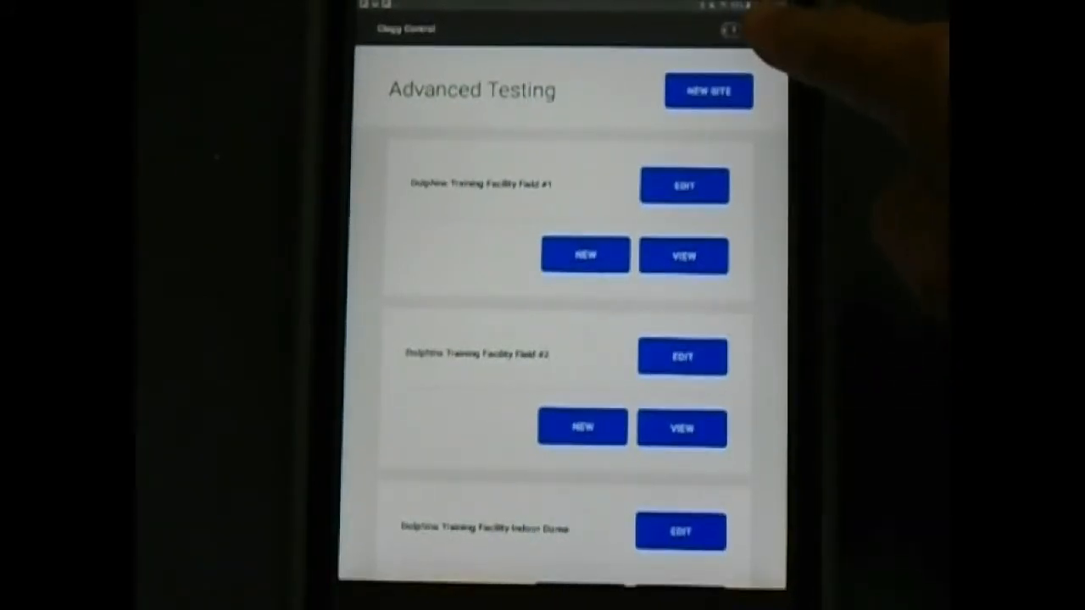
click(730, 30)
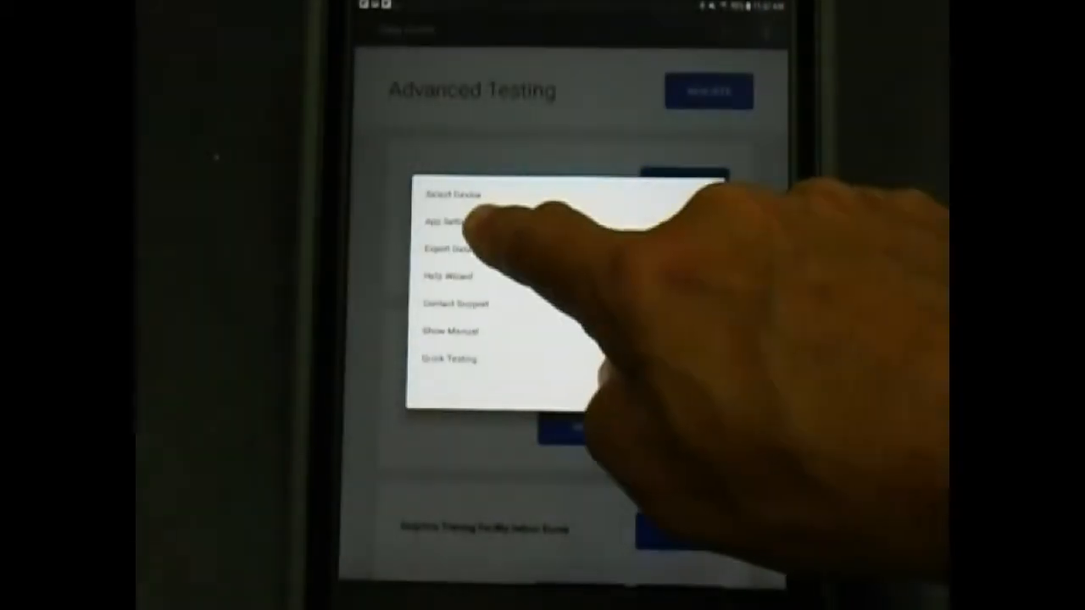
click(475, 222)
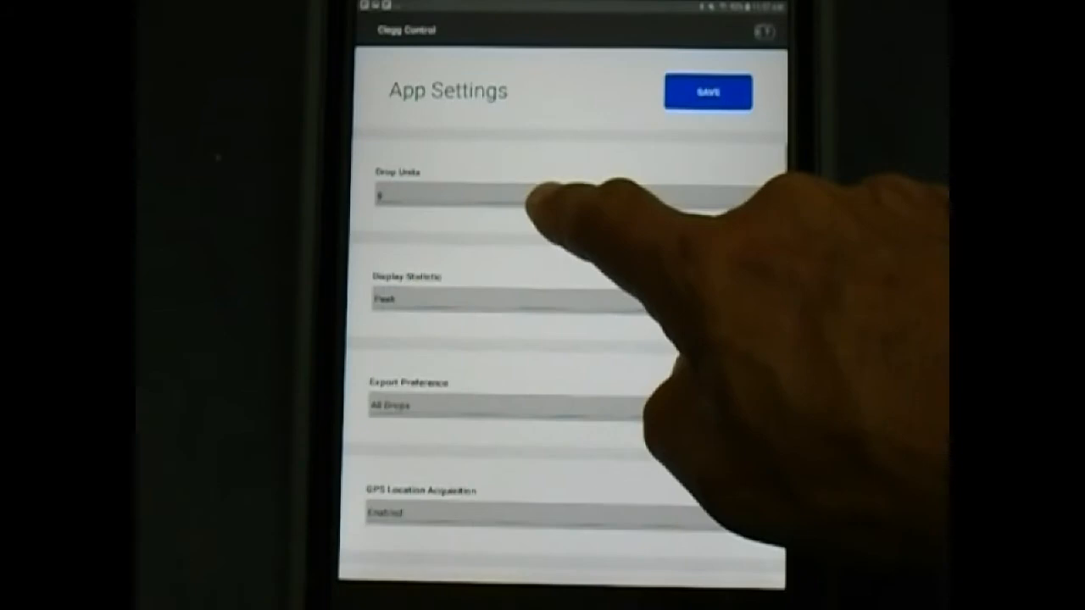
click(560, 197)
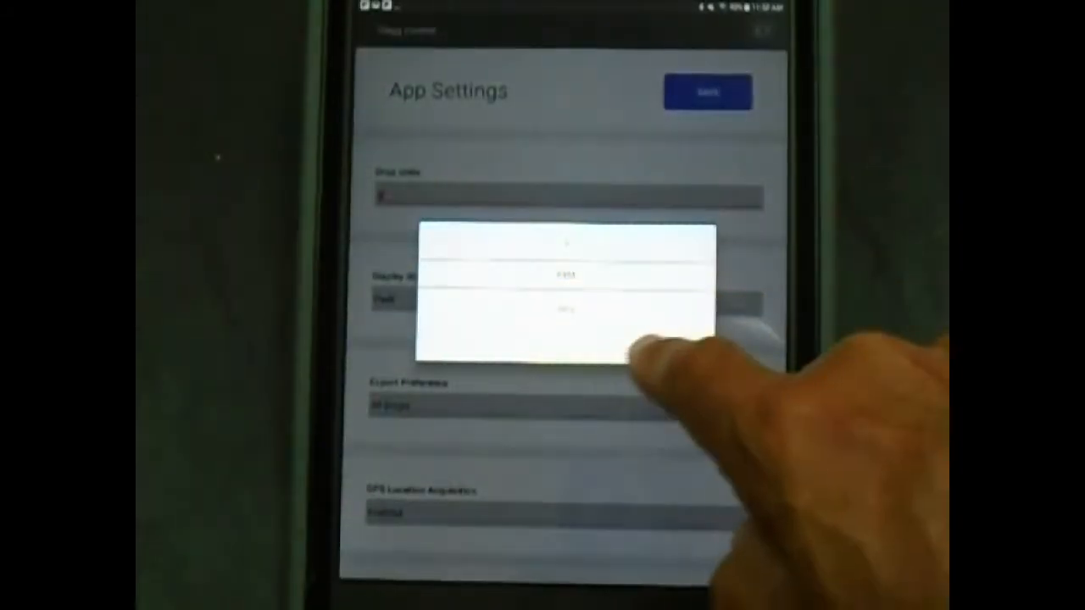
click(670, 347)
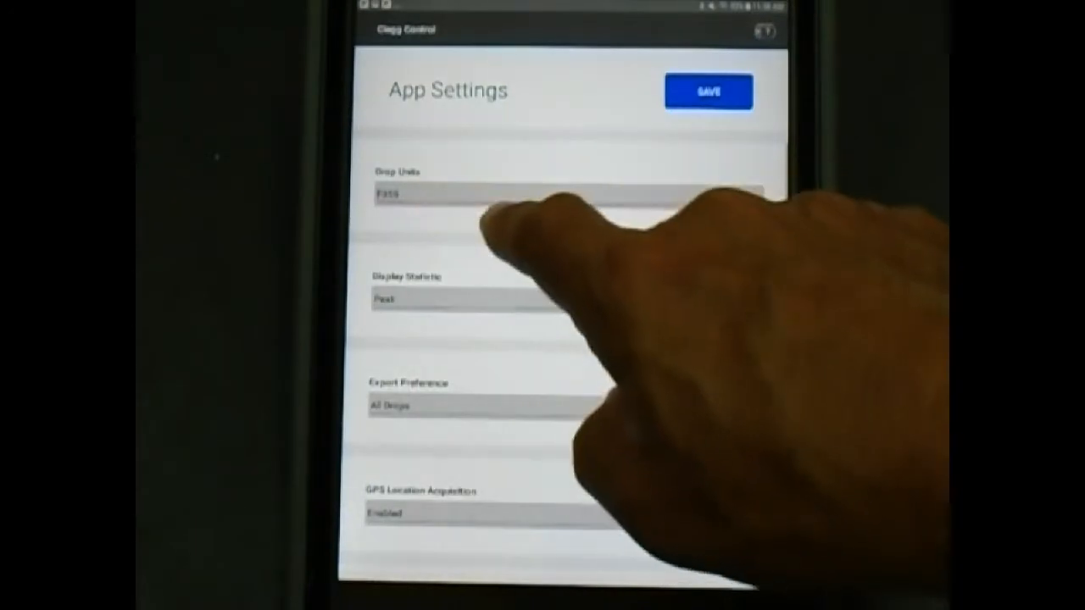
click(522, 197)
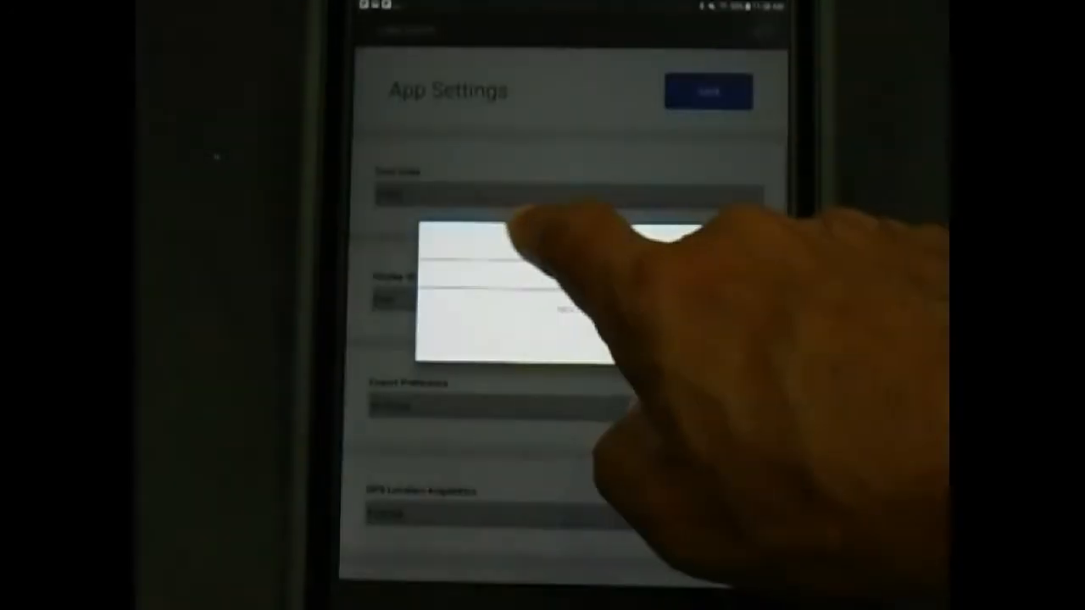
drag(534, 322, 543, 271)
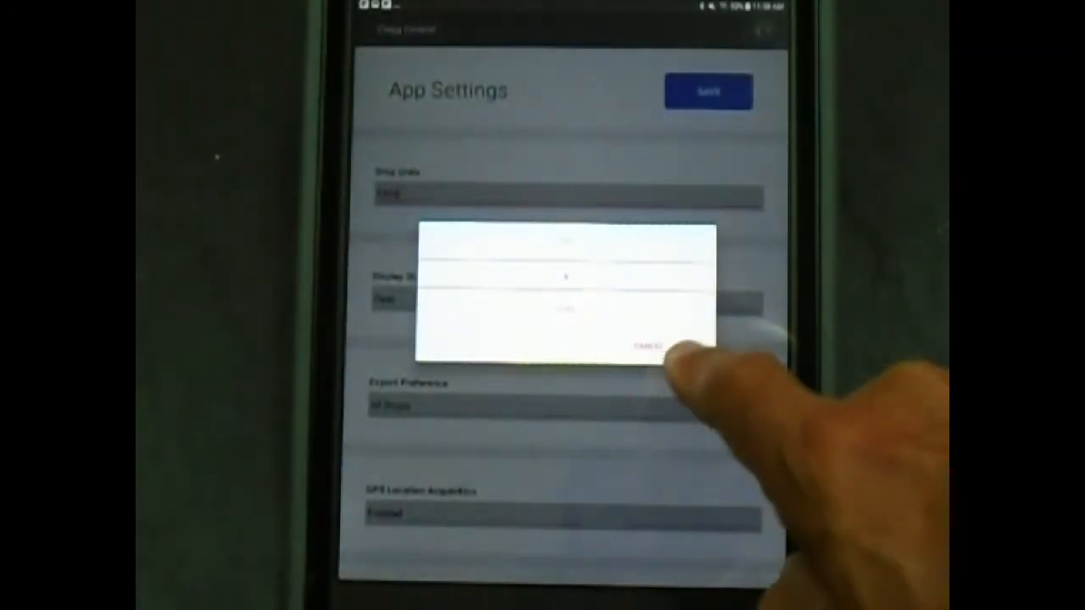
click(670, 346)
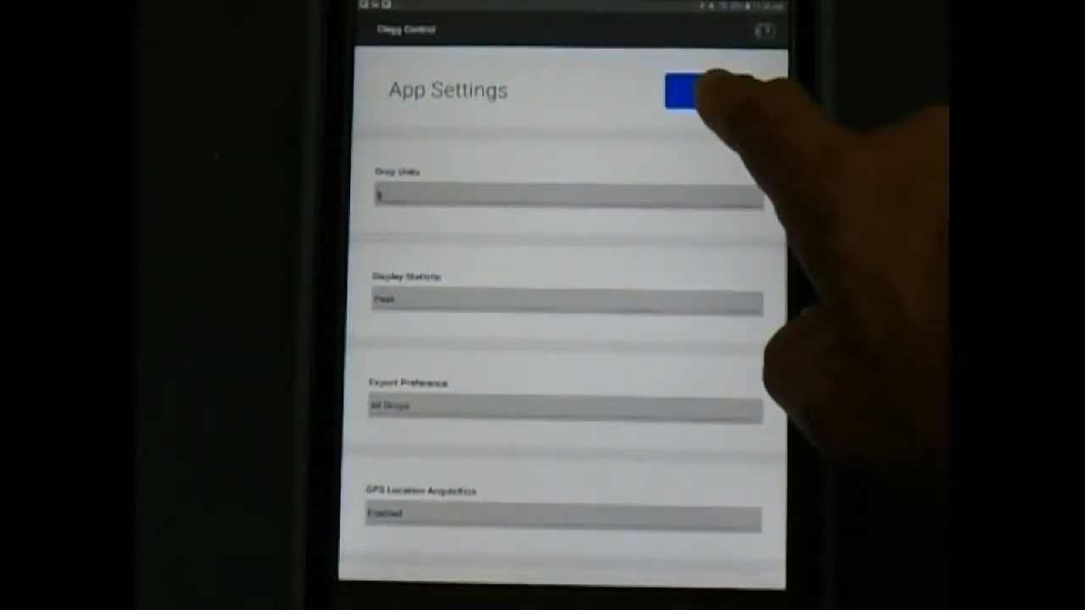
click(708, 92)
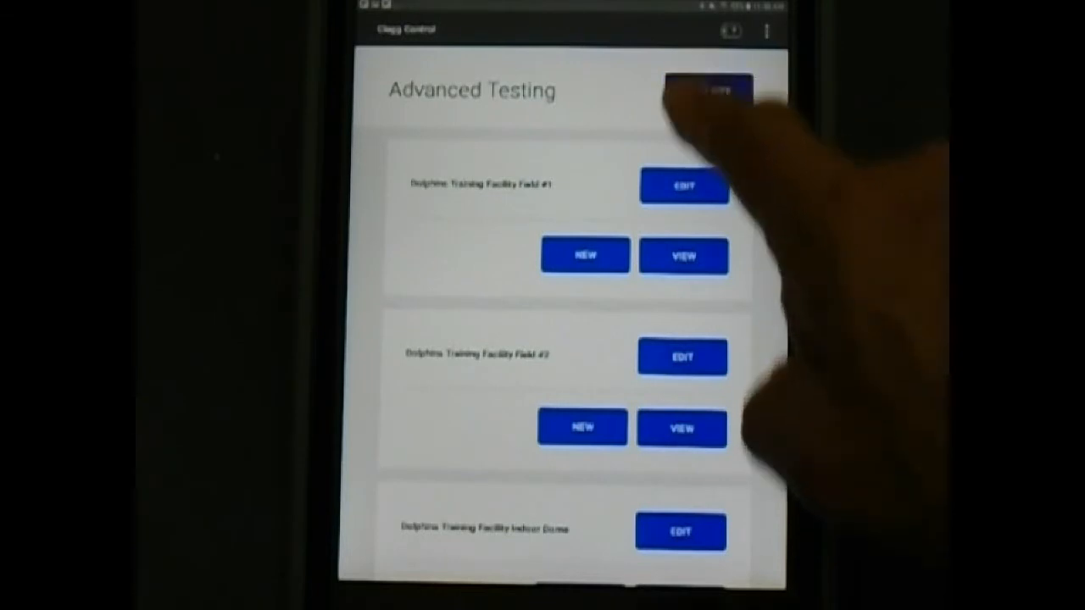
- Begin a new site and start entering its site name
click(708, 91)
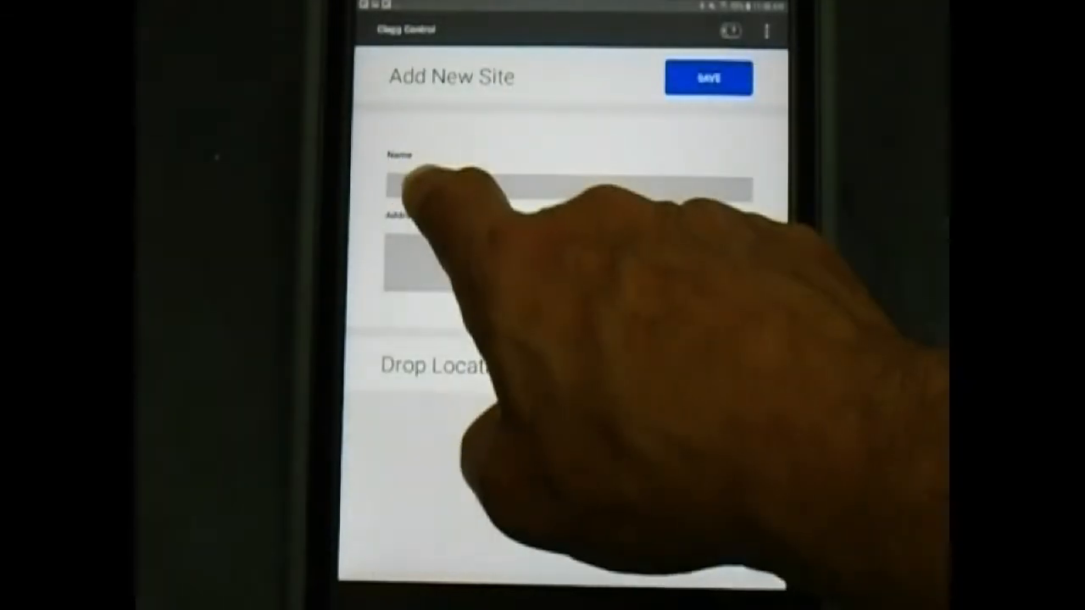
click(433, 188)
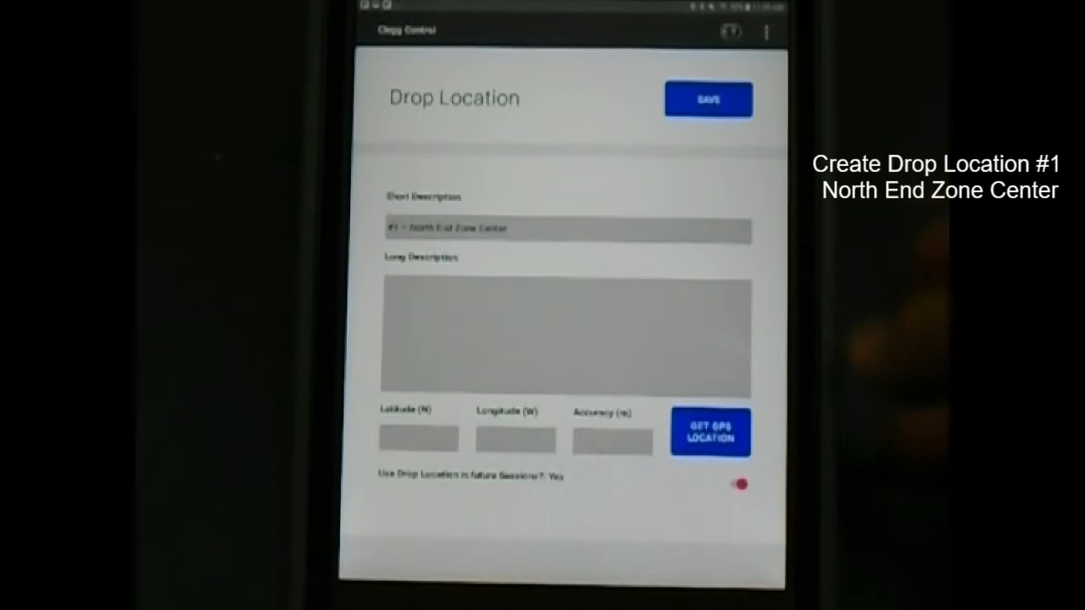
- Save the drop location, then save Dolphins Training Facility Field #1 with its ten locations
click(709, 99)
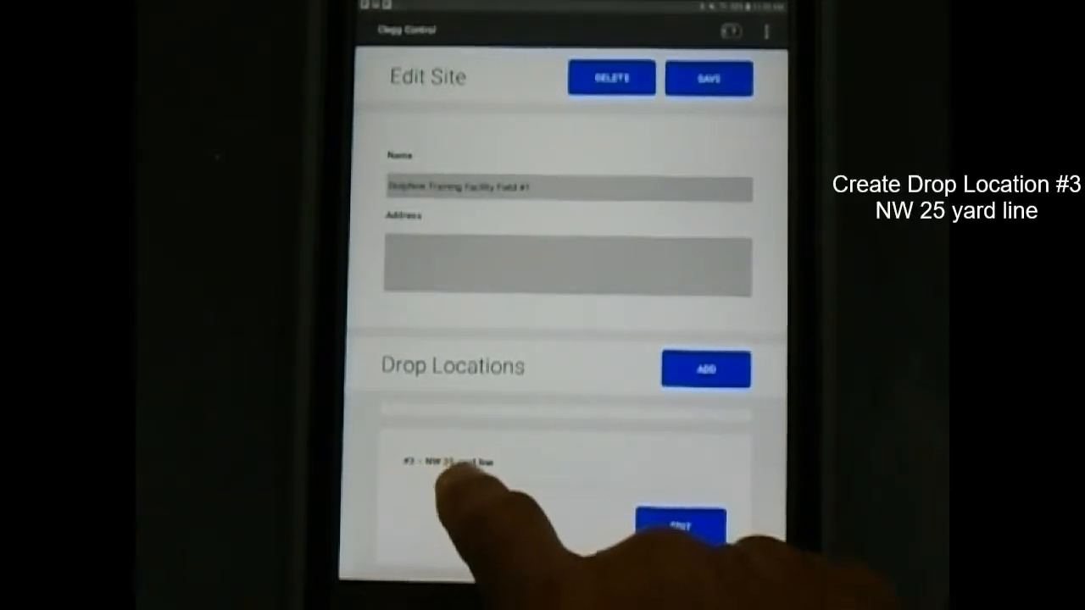
scroll(543, 474, down, 2)
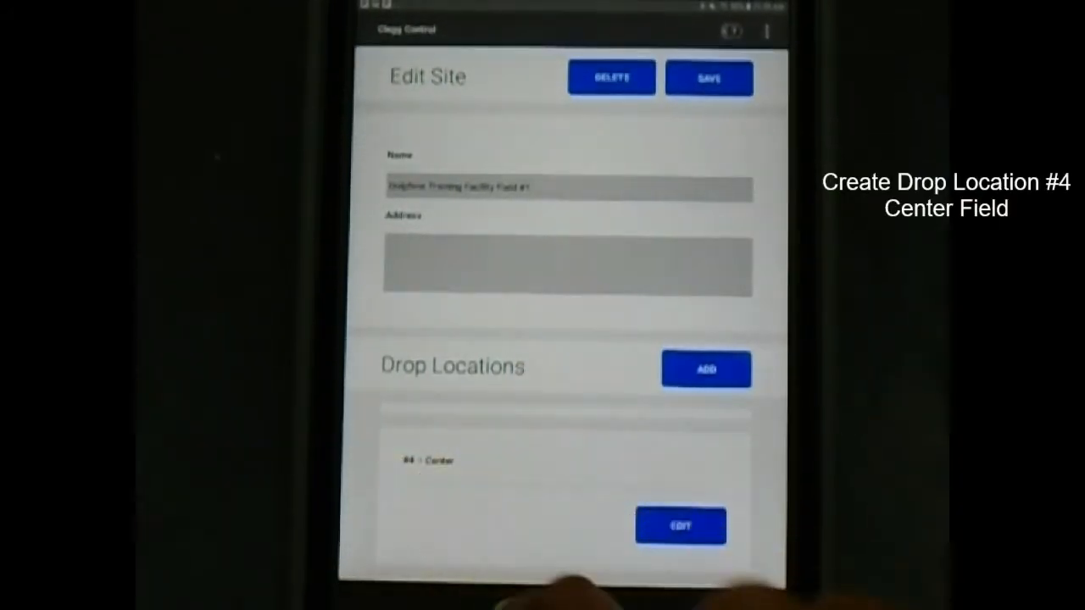
scroll(551, 474, down, 2)
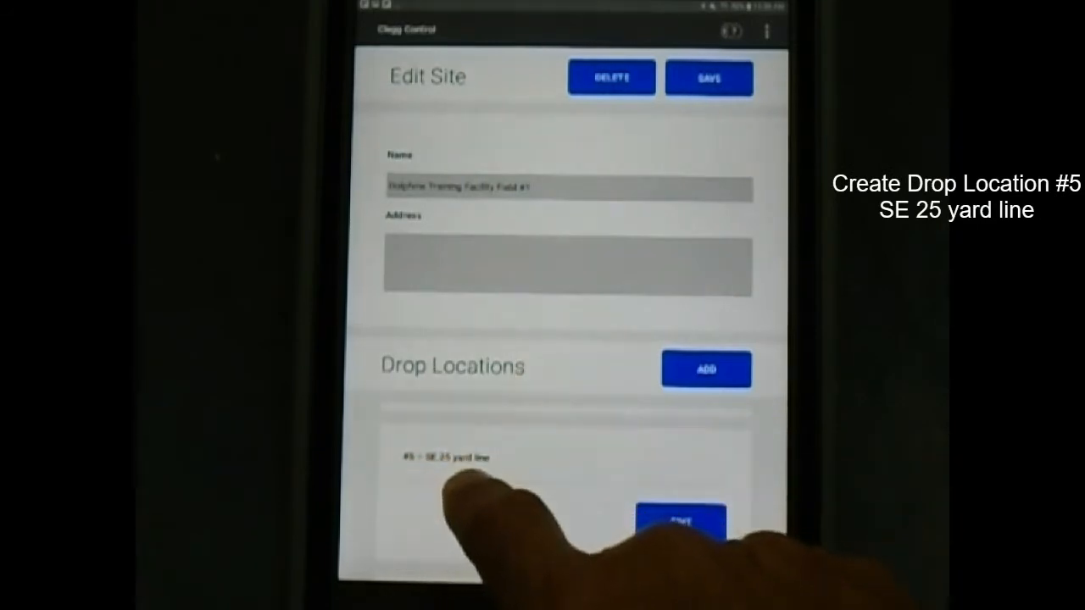
scroll(551, 475, down, 2)
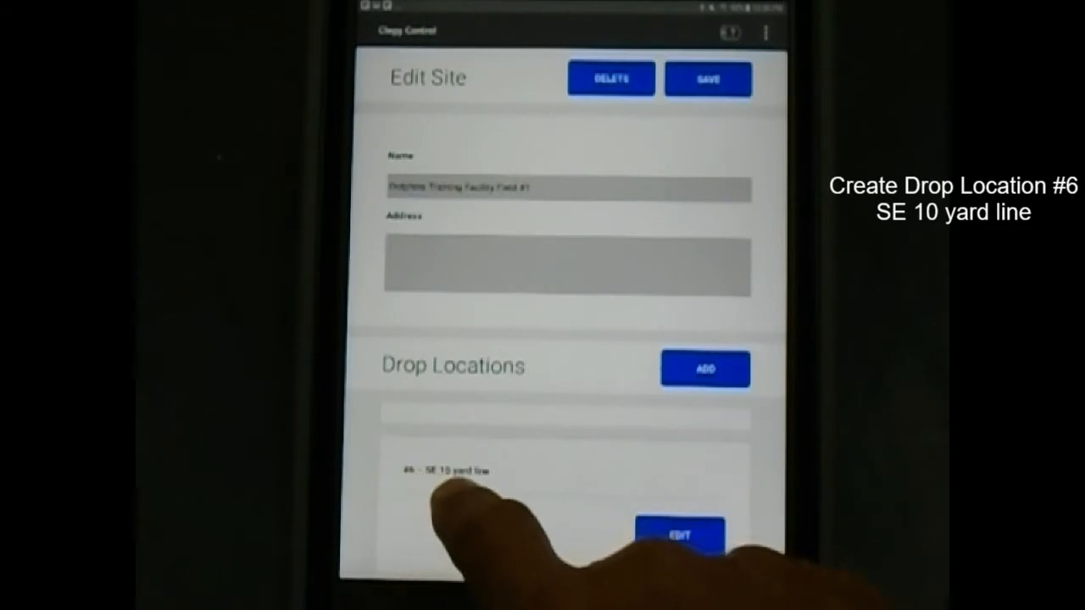
scroll(509, 492, down, 2)
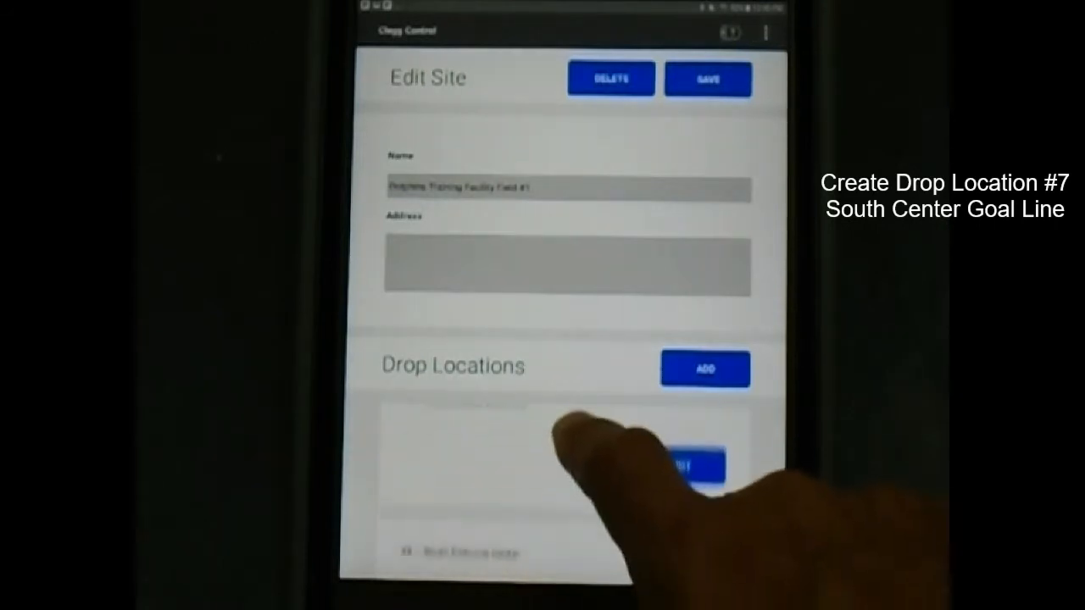
drag(577, 525, 585, 399)
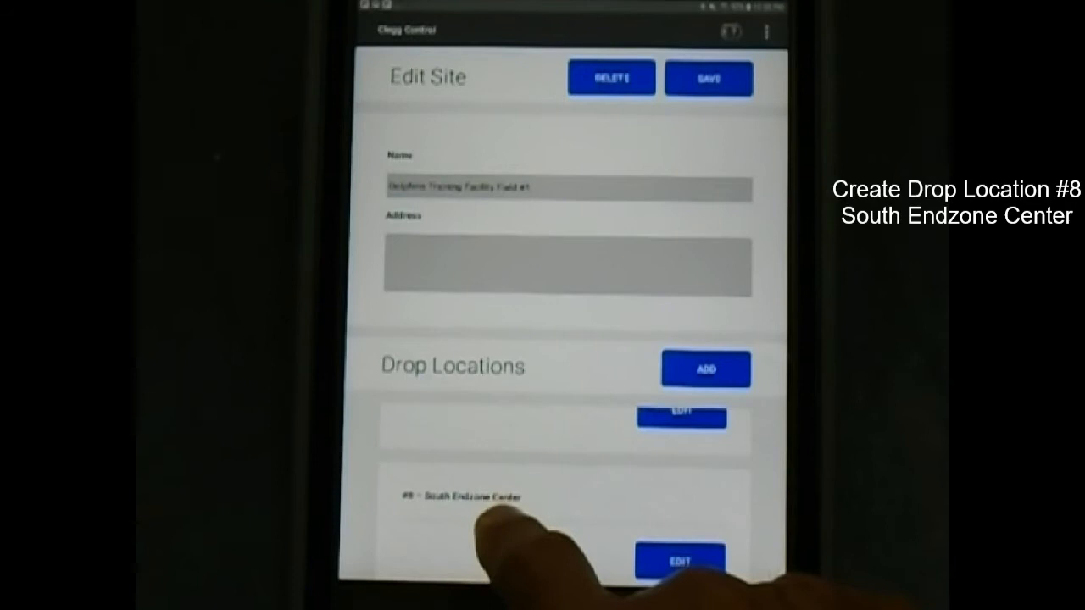
drag(526, 525, 542, 373)
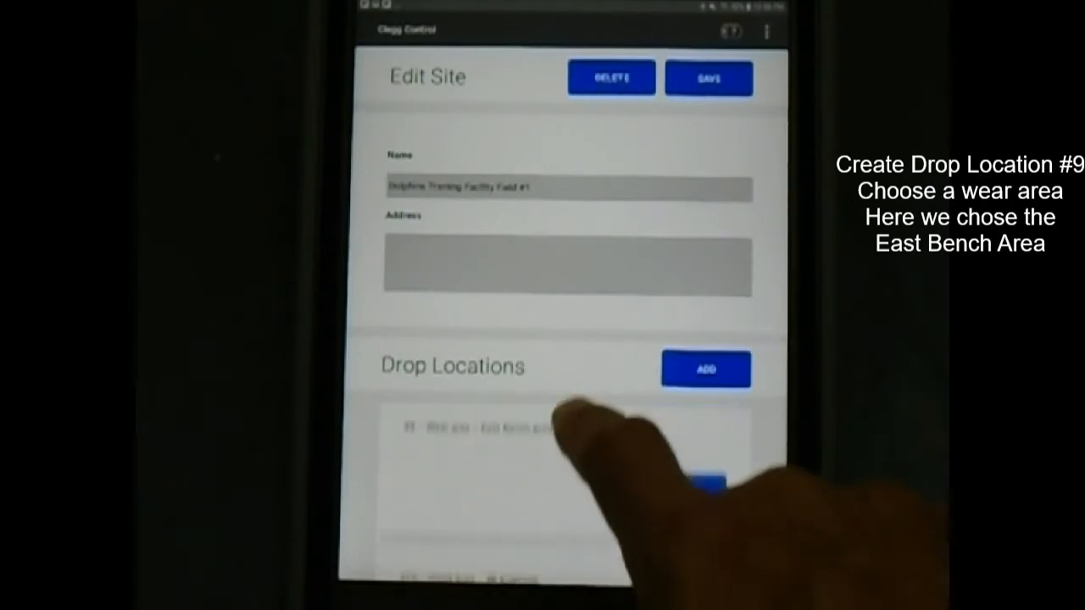
drag(593, 526, 594, 373)
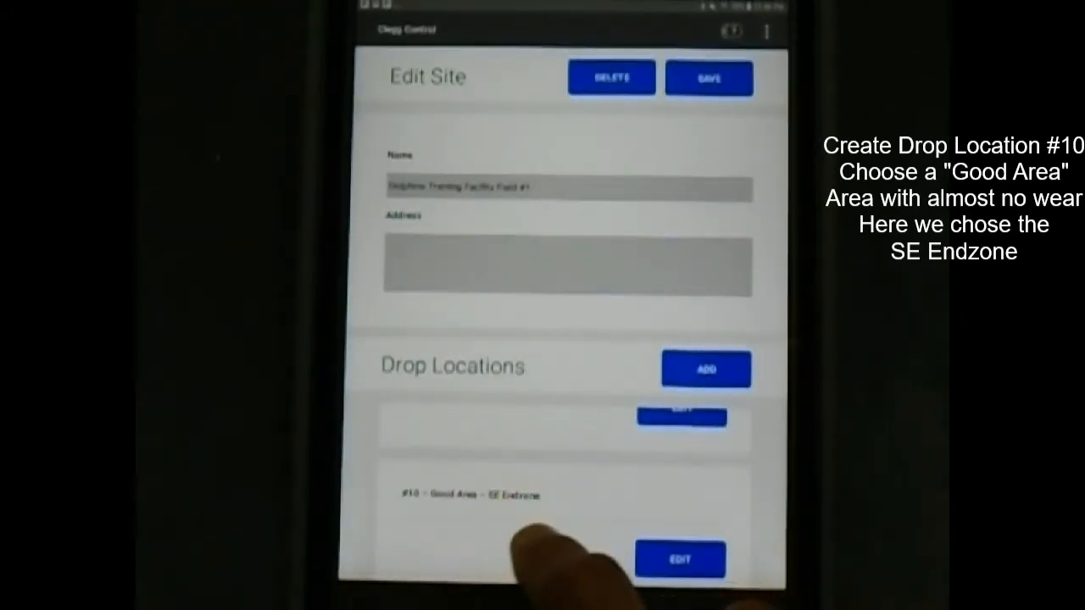
drag(542, 526, 542, 496)
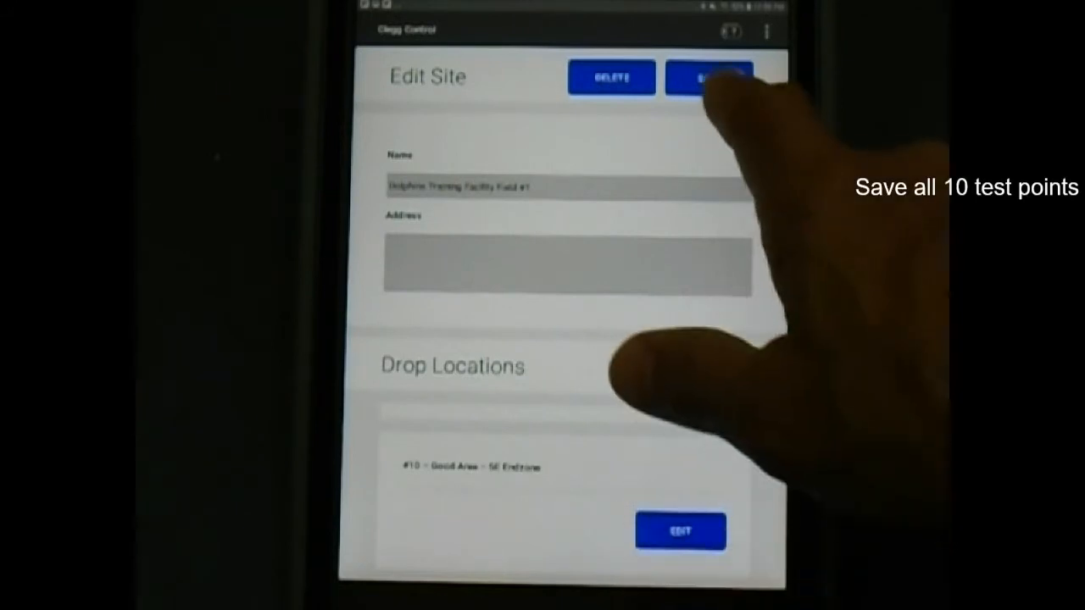
click(708, 78)
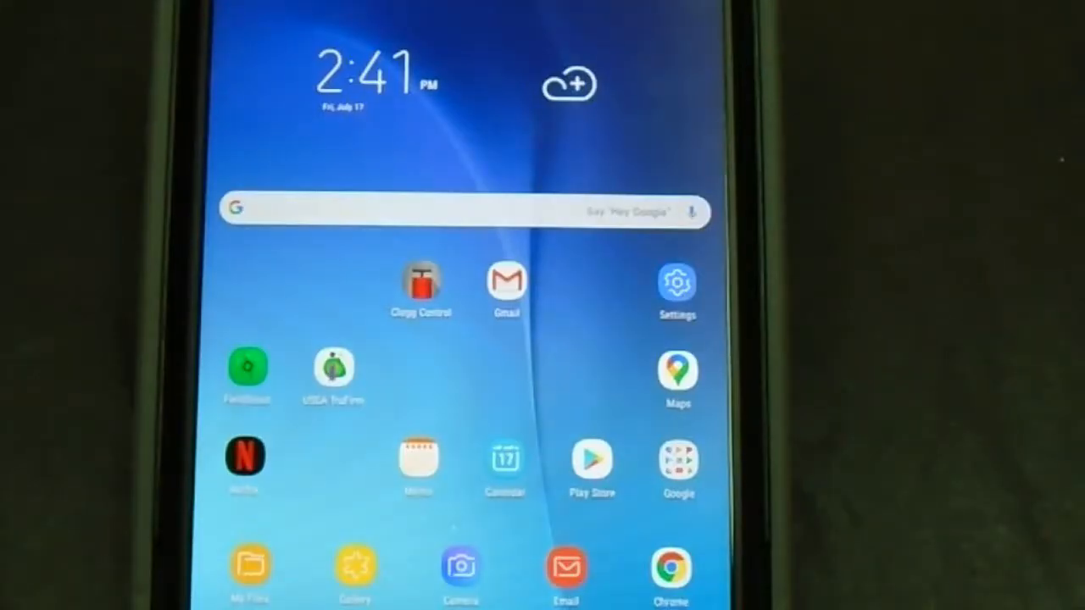
- Turn Bluetooth on in the tablet's Settings and return to the home screen
click(677, 282)
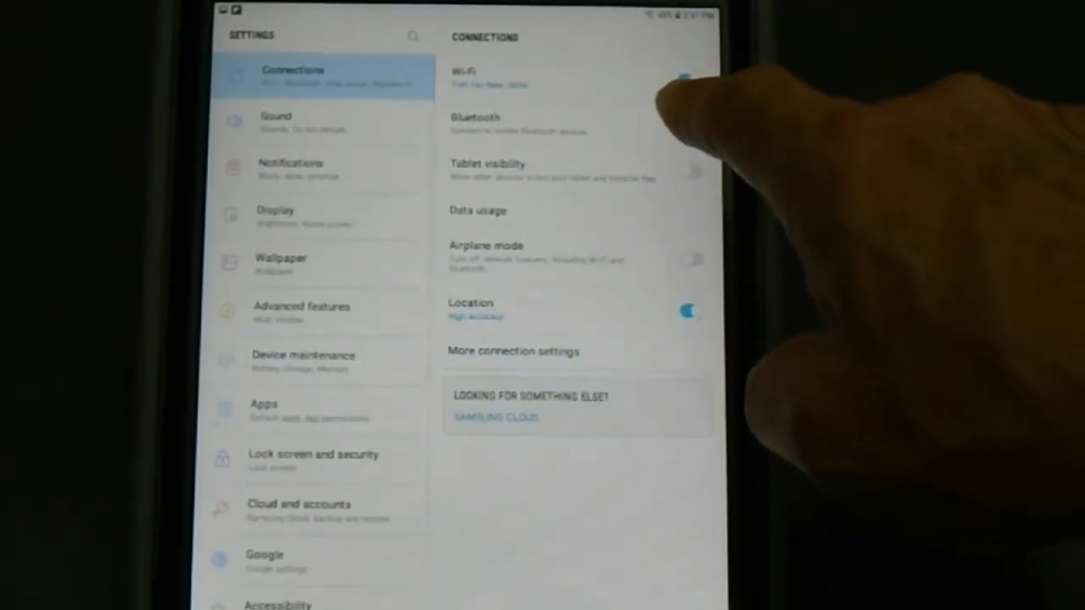
click(685, 125)
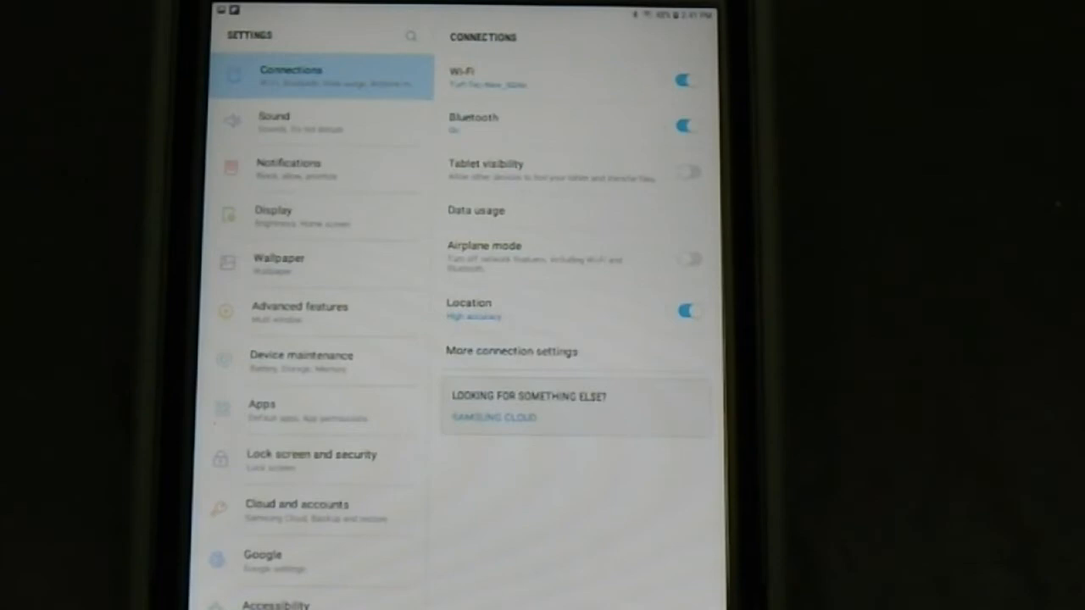
key(Home)
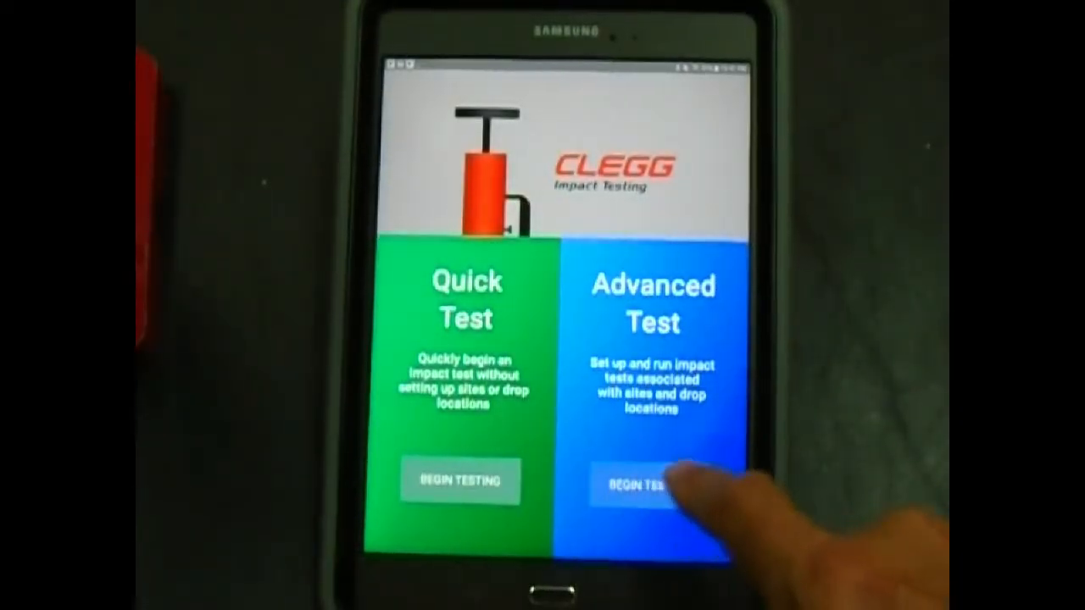
- From Advanced Test, scan for devices and select the 96049T impact tester
click(651, 485)
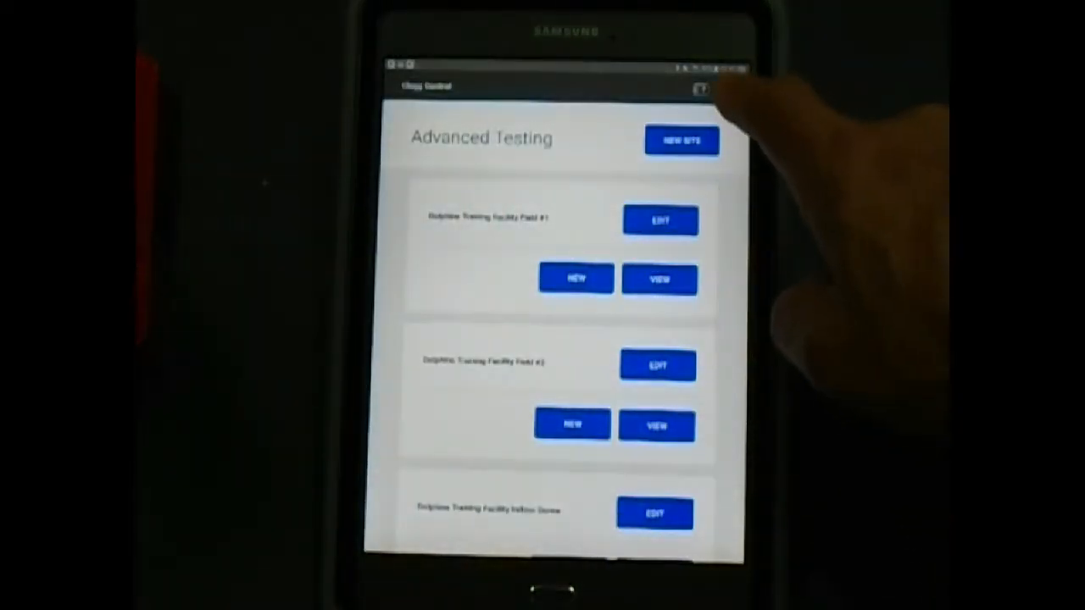
click(738, 88)
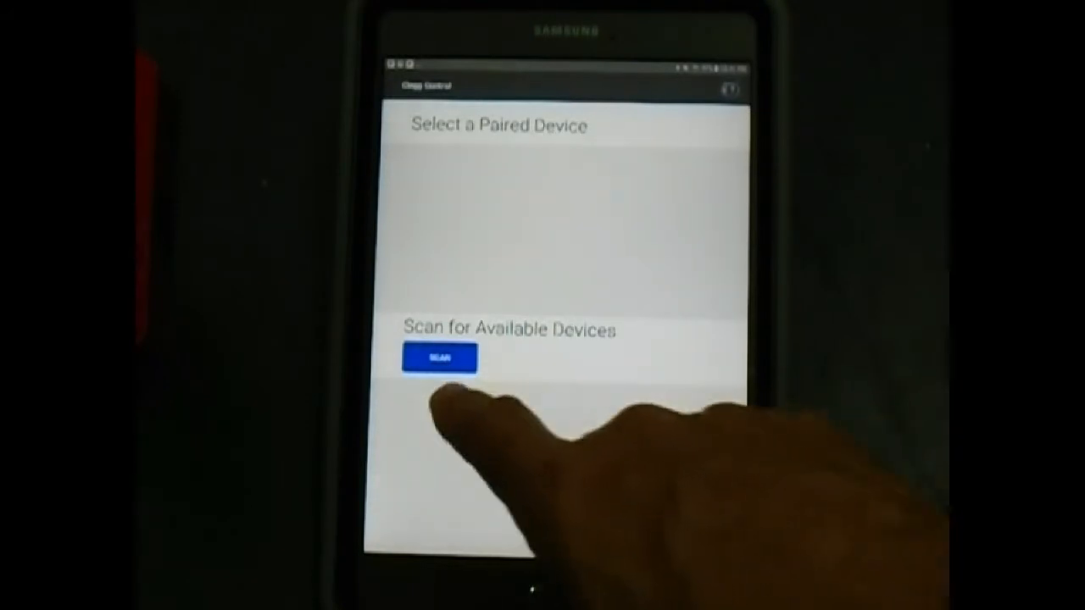
click(439, 358)
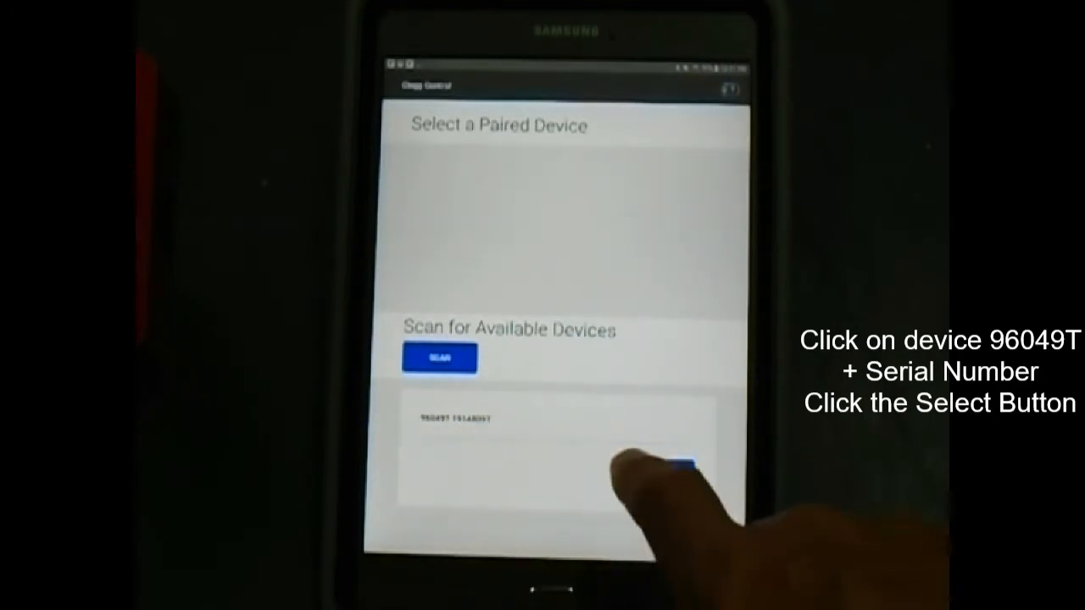
click(656, 474)
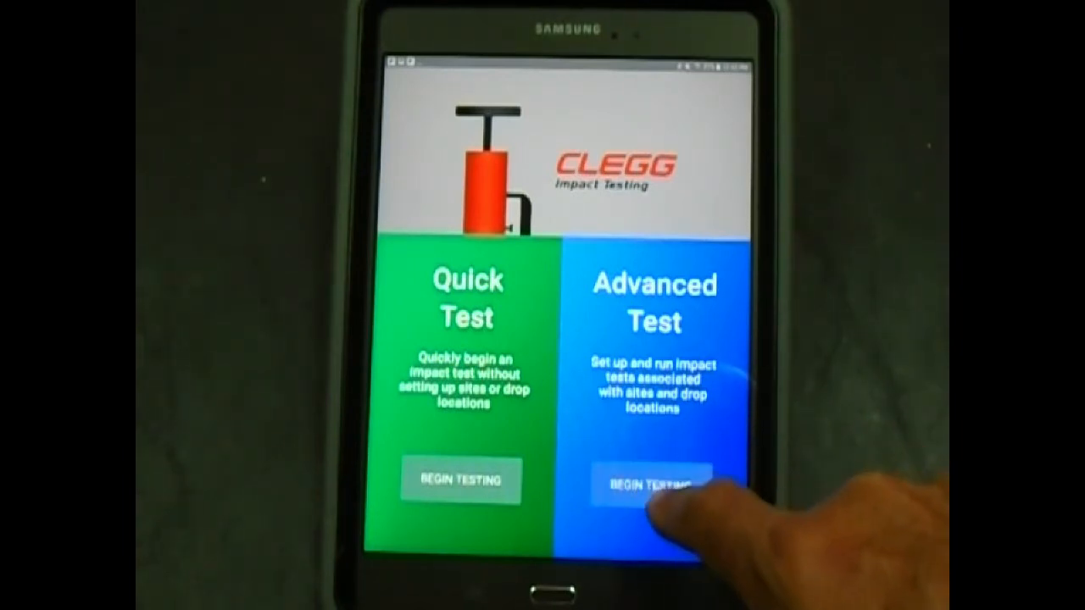
- Start a new Field #1 session from Advanced Test and connect to the tester
click(648, 485)
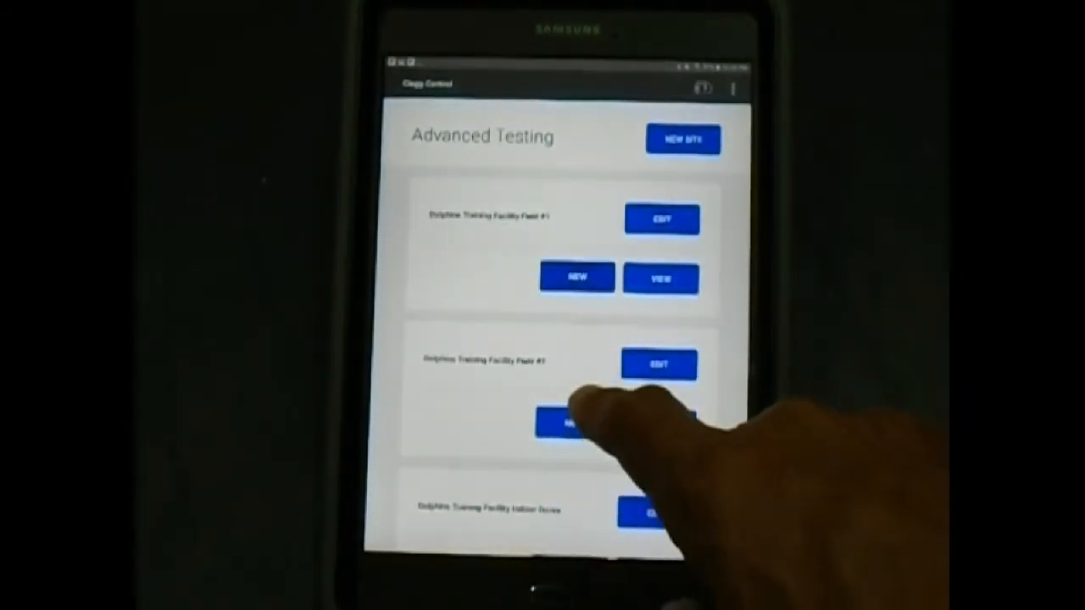
click(577, 421)
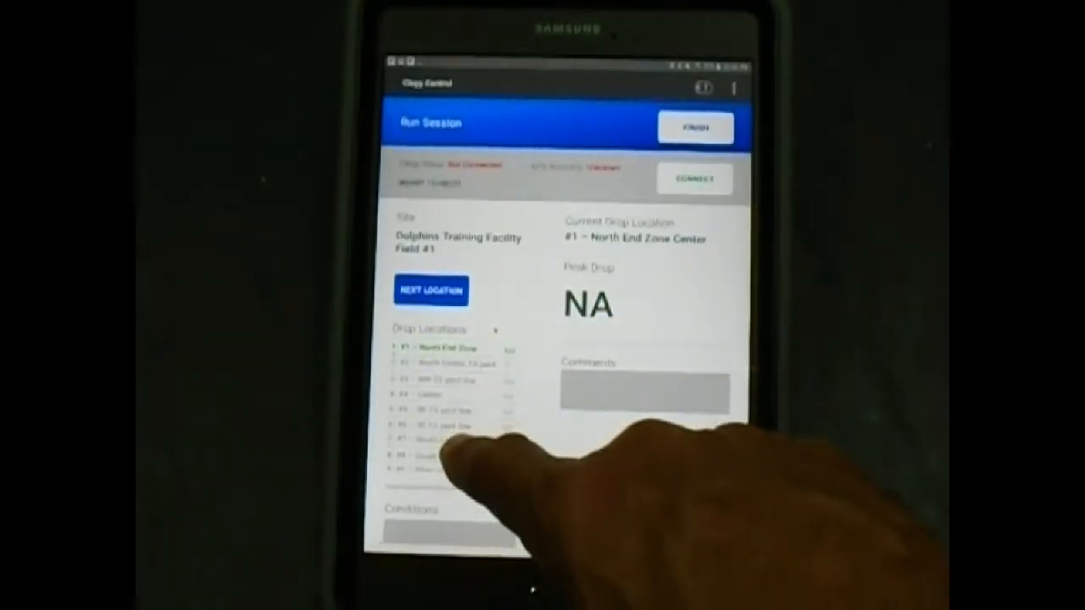
click(693, 179)
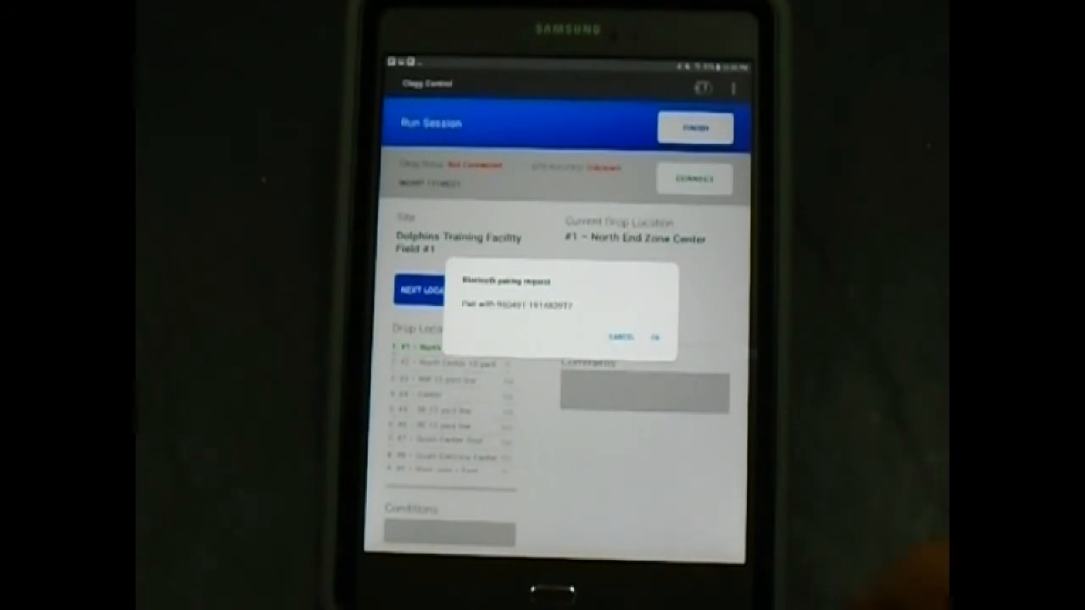
- Accept the Bluetooth pairing request for the 96049T tester
click(655, 337)
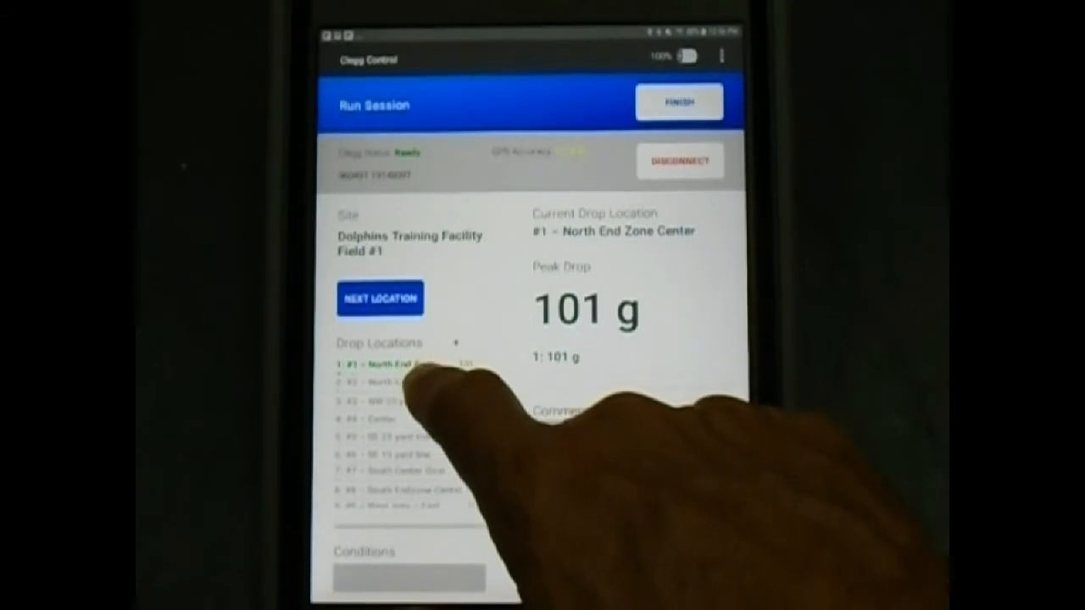
- At #2 North Center 10 yard line, add and save a comment on the 103 g drop
click(407, 382)
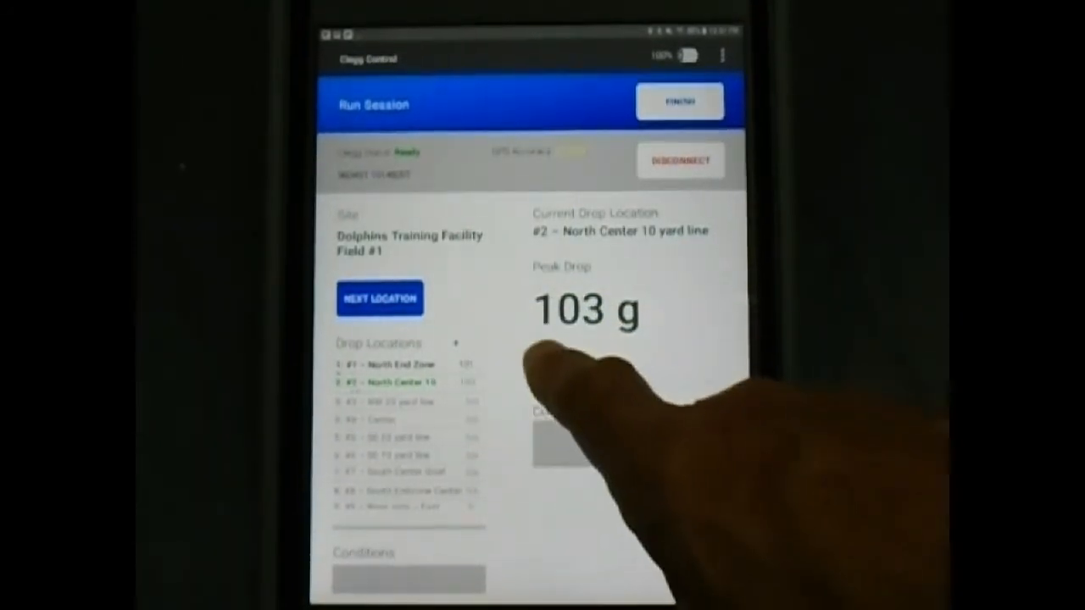
click(551, 356)
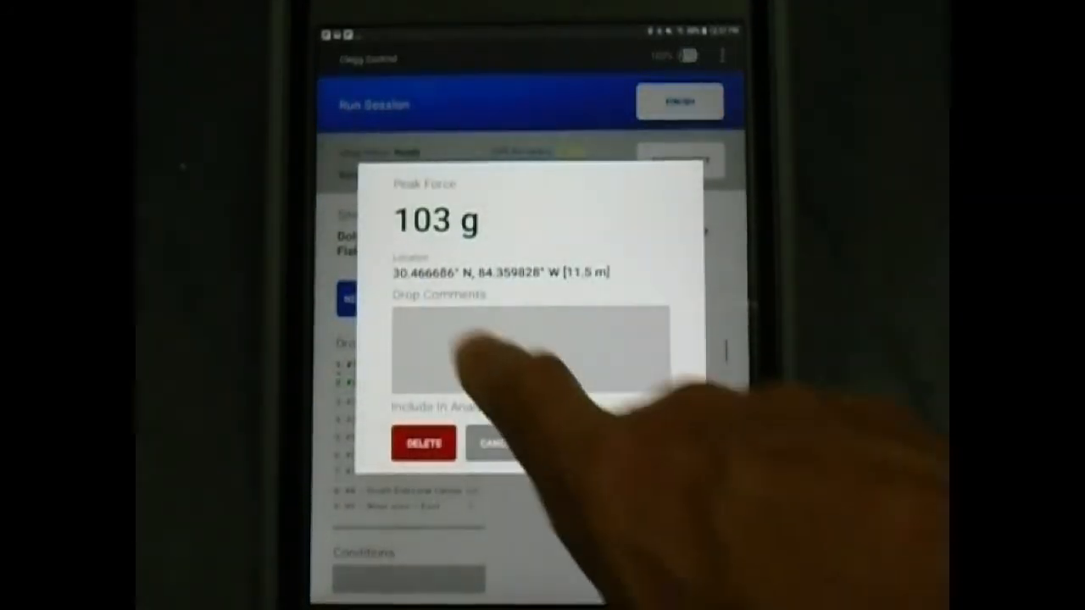
click(432, 330)
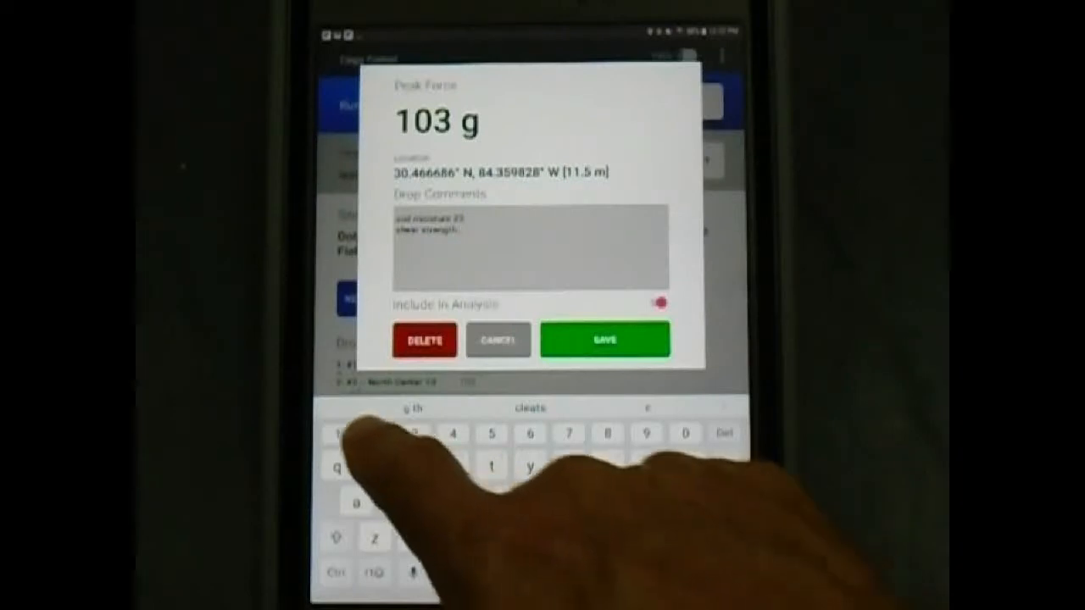
click(605, 339)
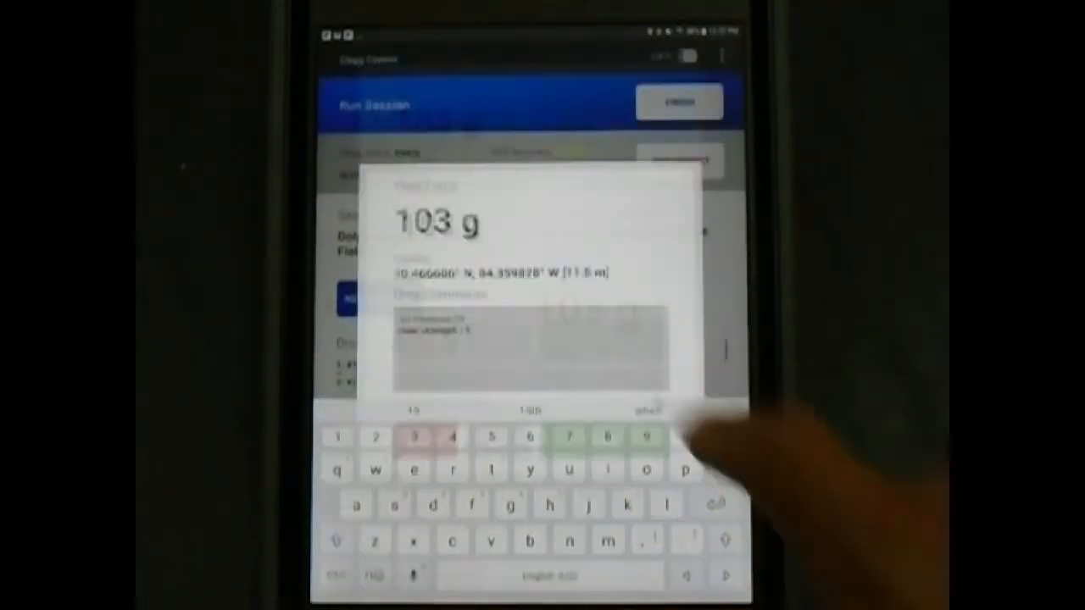
- Log the 65 g drop at #3 NW 25 yard line, then delete the 21 g reading at #4 Center
click(412, 402)
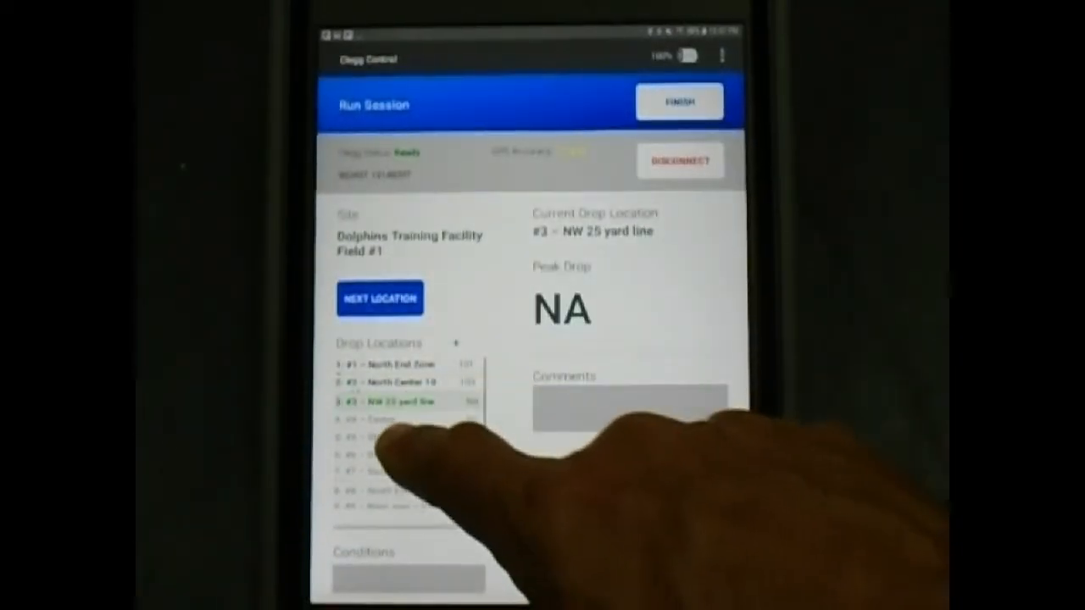
click(377, 471)
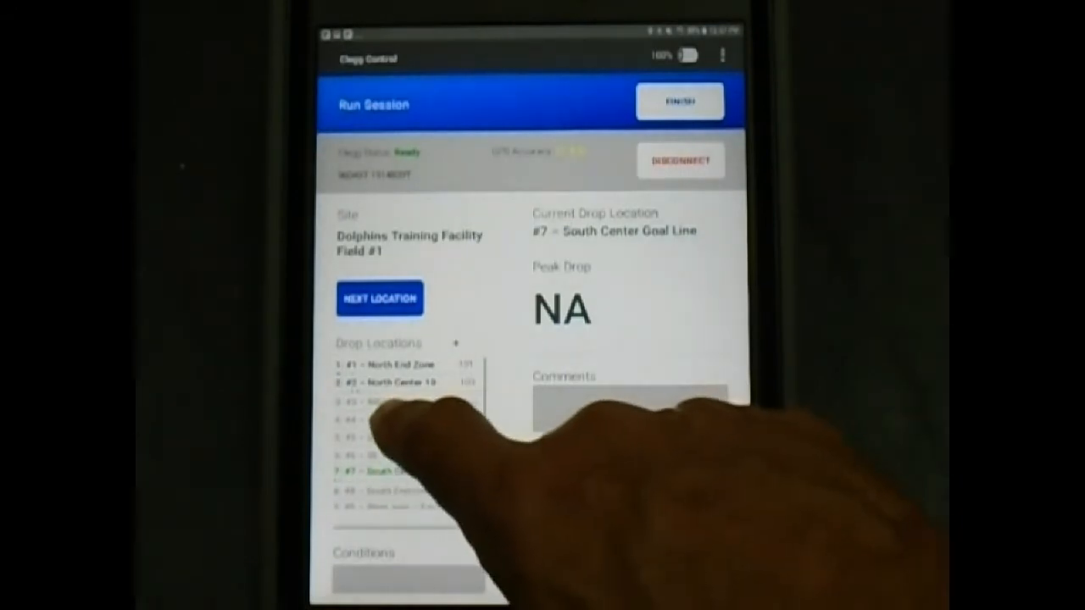
click(398, 402)
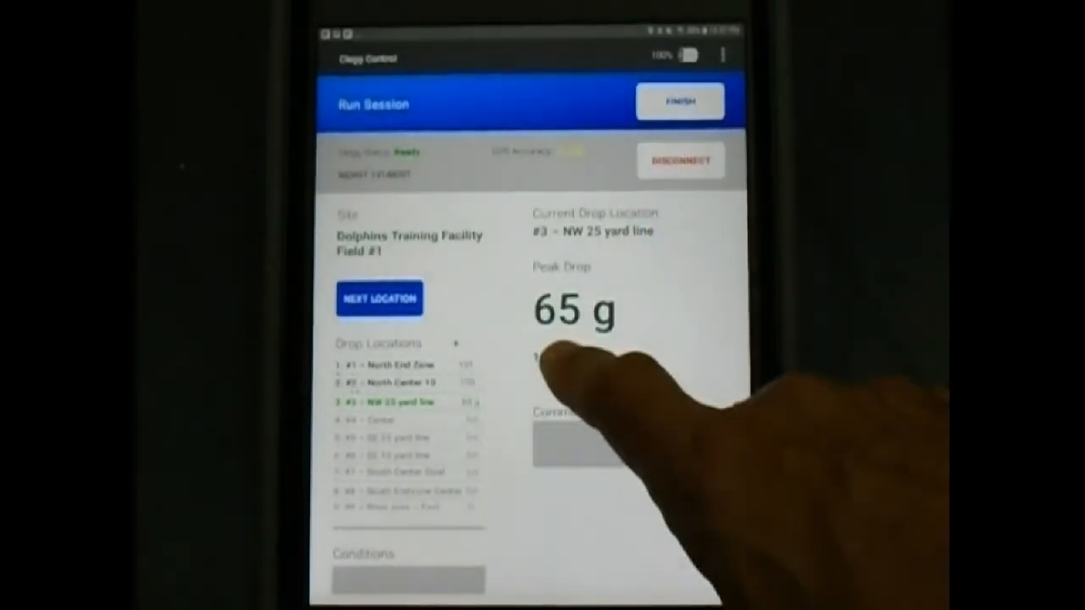
click(553, 357)
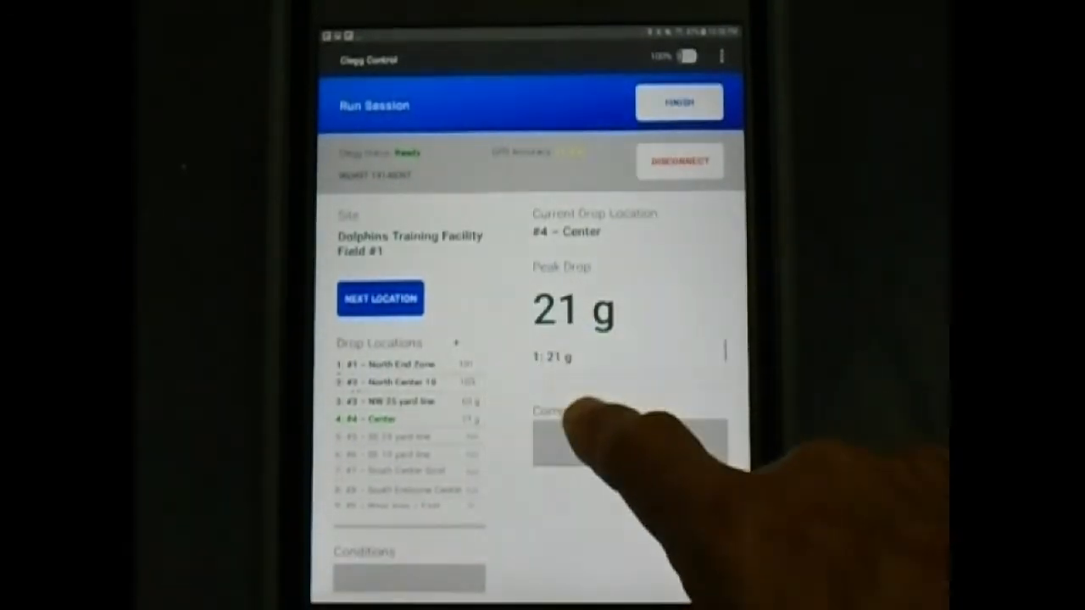
click(560, 356)
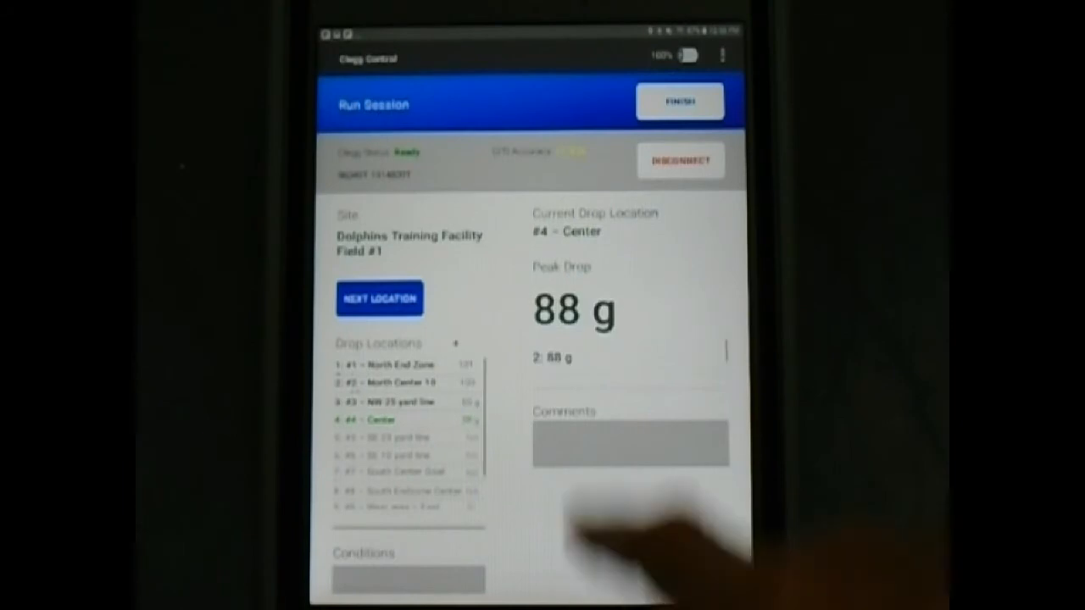
- Comment on the 88 g reading, then finish the session despite the incomplete-locations warning
click(560, 358)
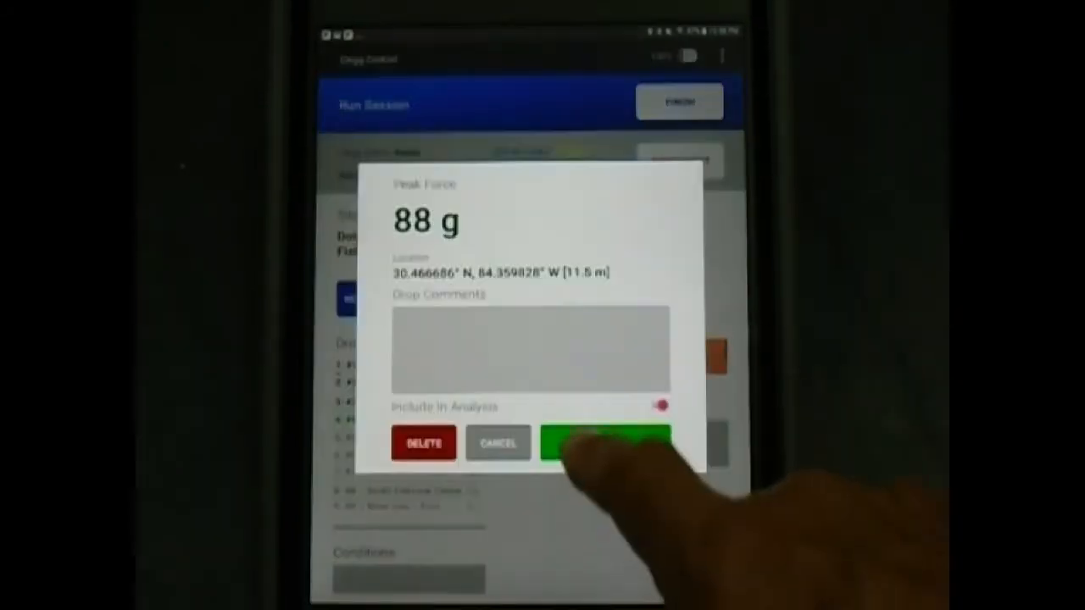
click(509, 364)
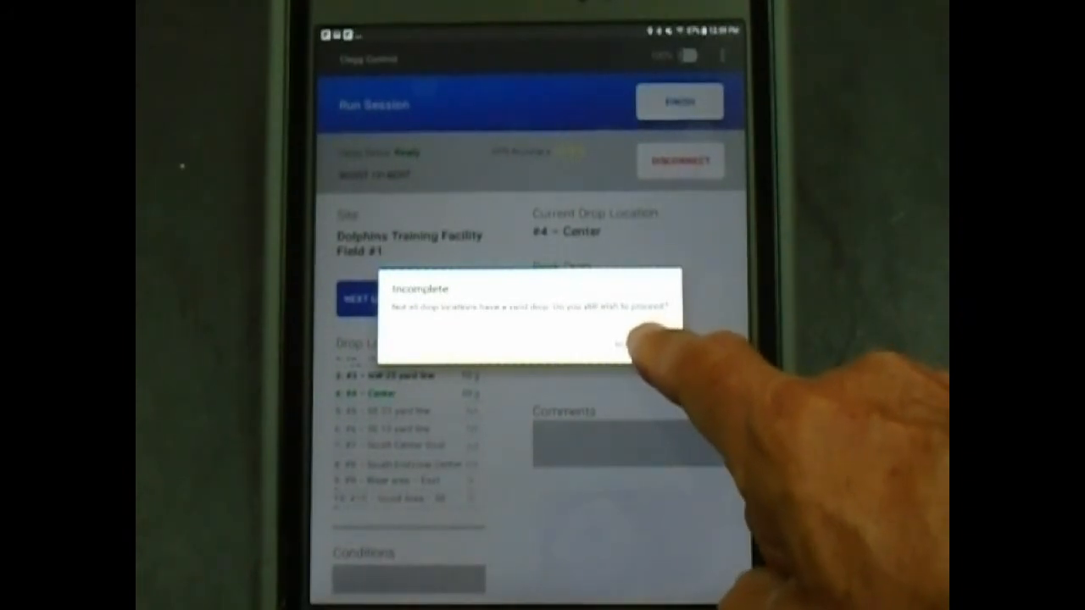
click(649, 343)
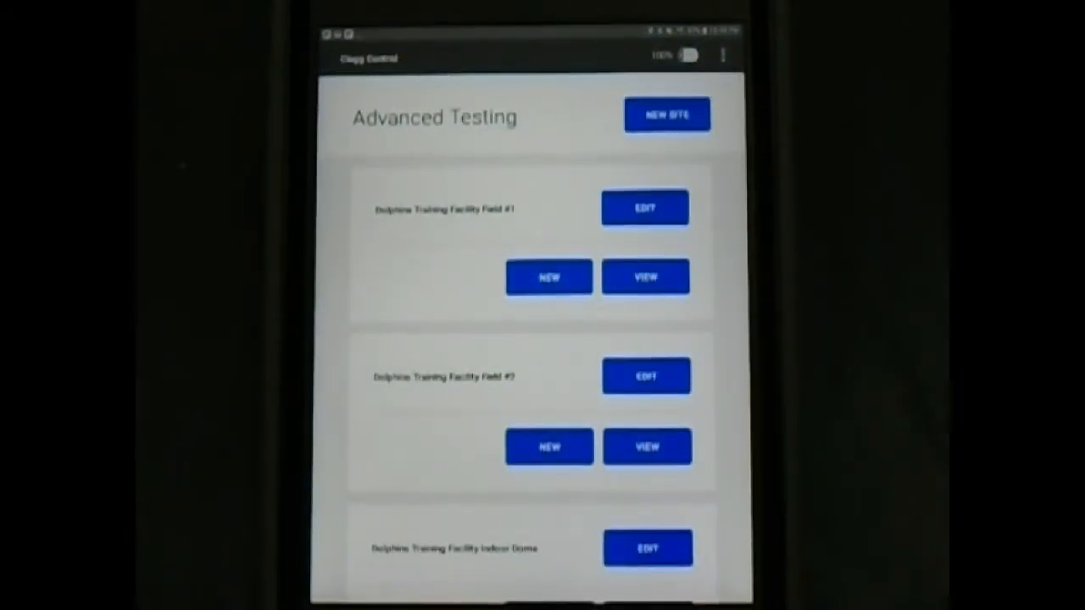
scroll(531, 381, down, 3)
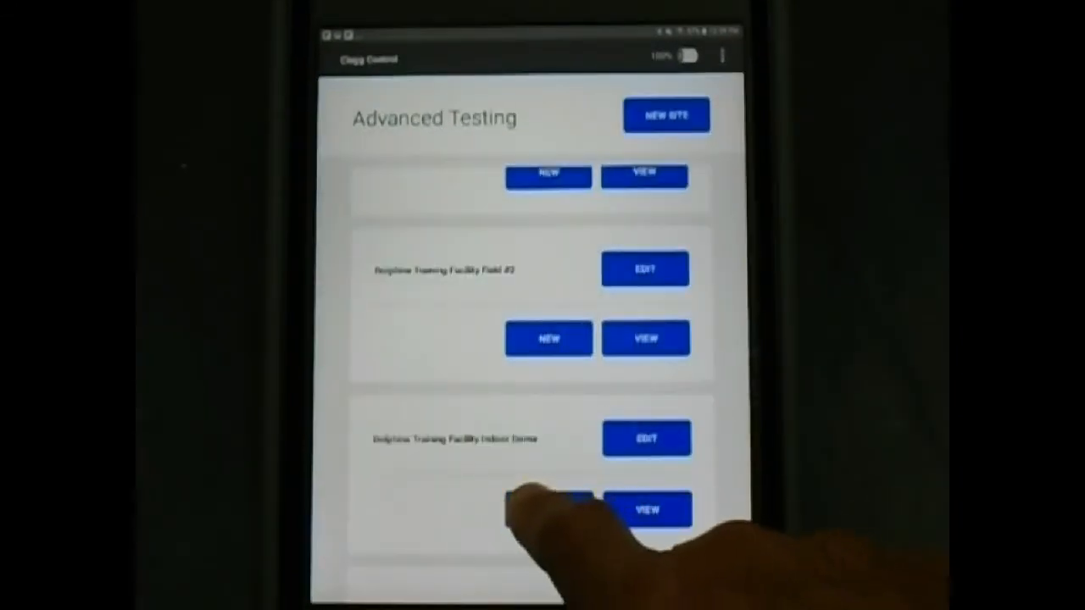
- Start a new Indoor Dome session and save a comment on the 94 g drop at #1 North End Zone Center
click(551, 511)
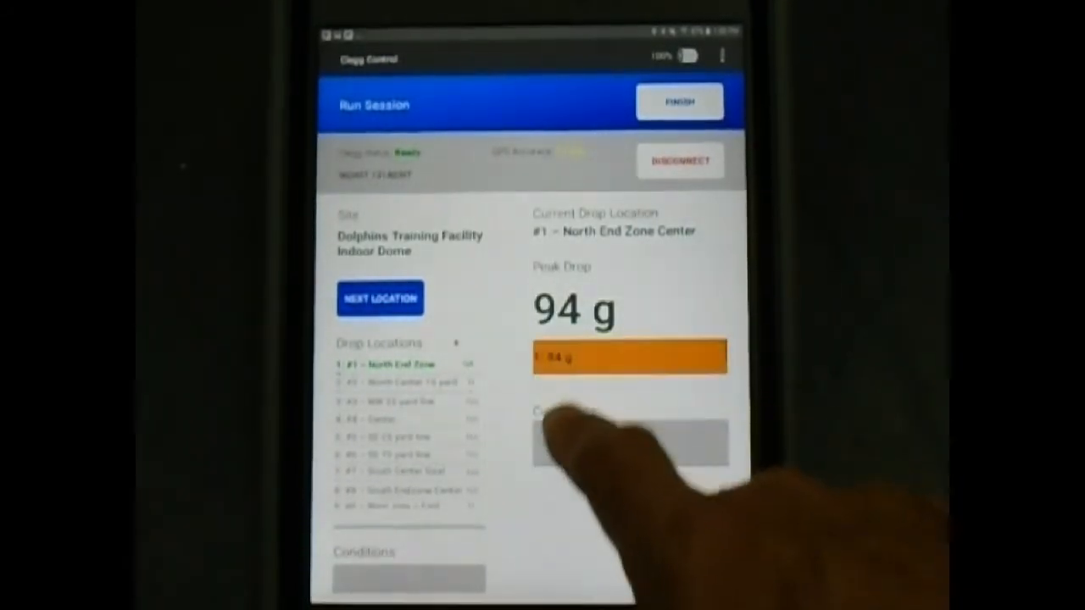
click(576, 360)
click(475, 322)
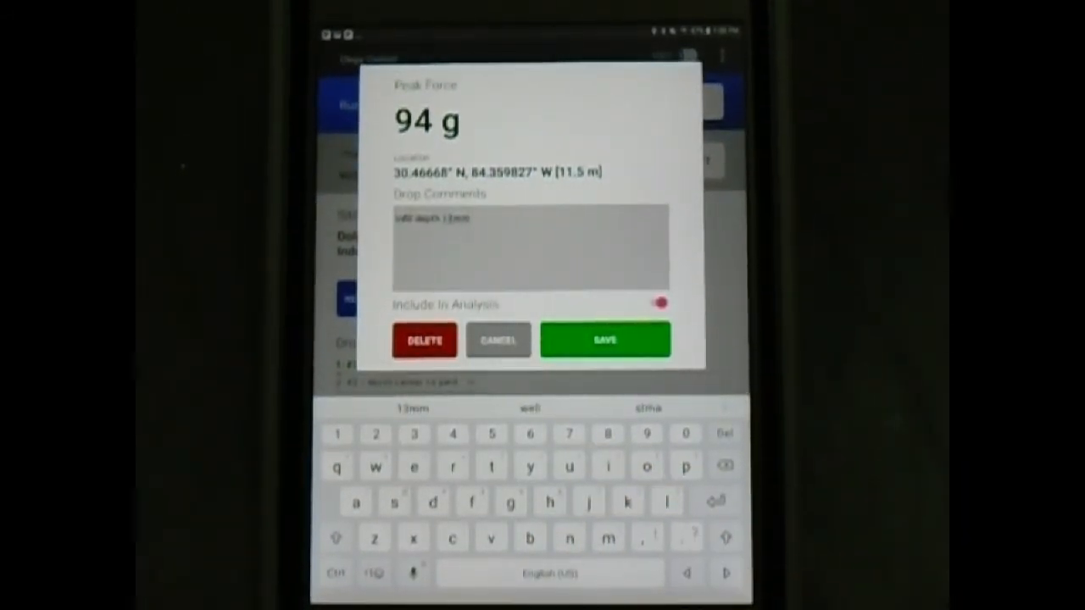
click(604, 340)
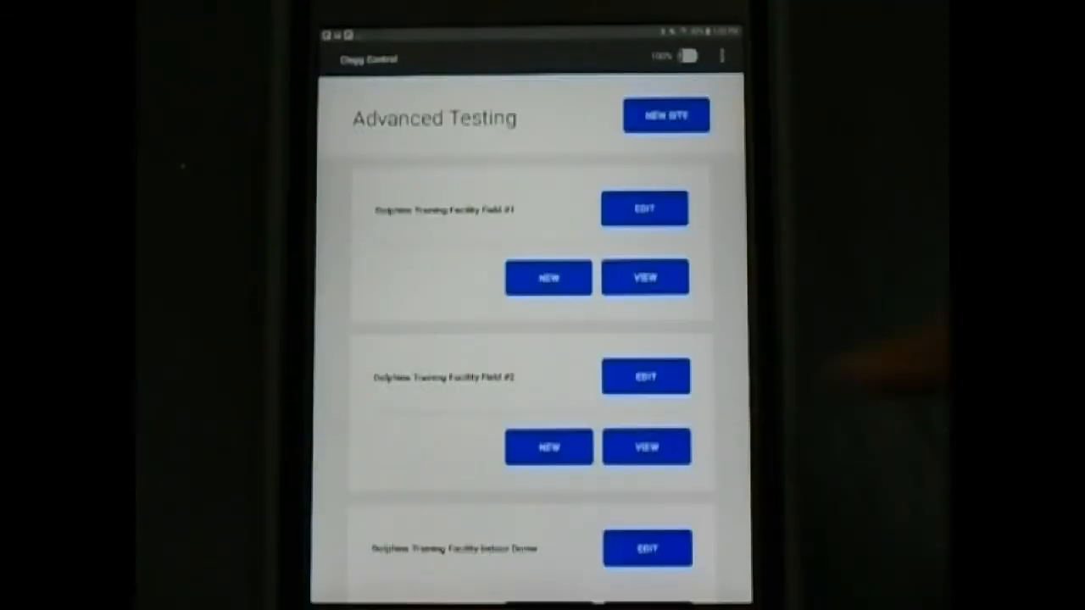
scroll(474, 381, down, 5)
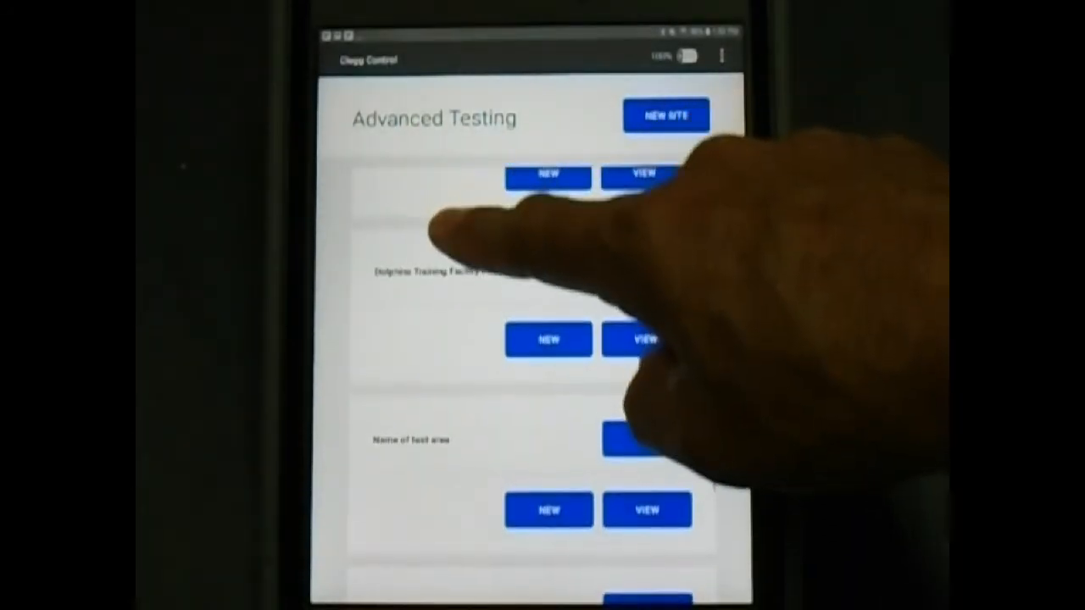
scroll(458, 297, up, 5)
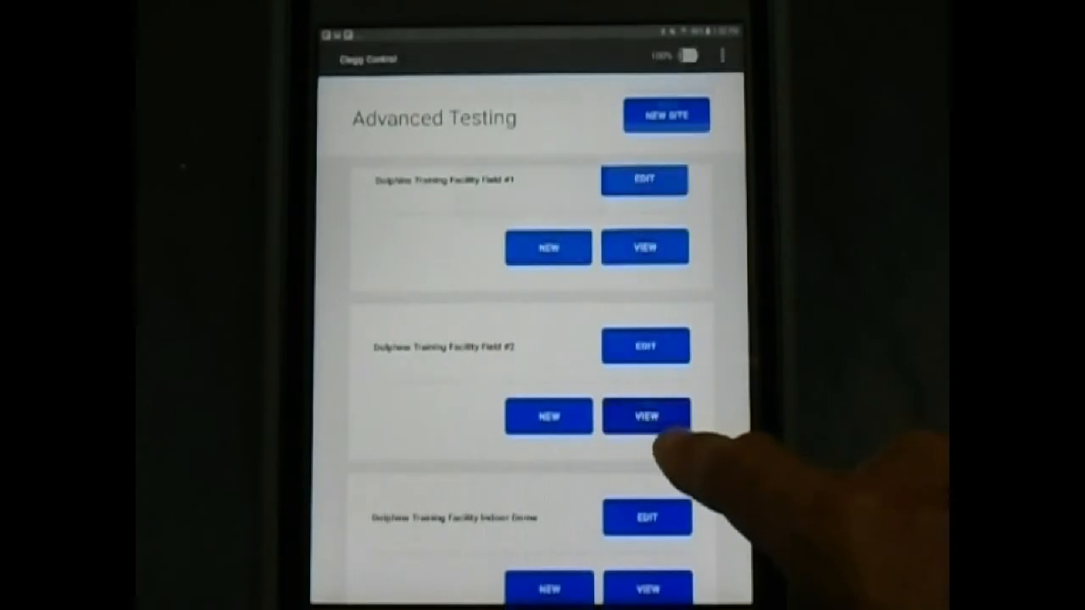
- View the Field #2 session readings and hide the comment details on readings #2 and #1
click(646, 416)
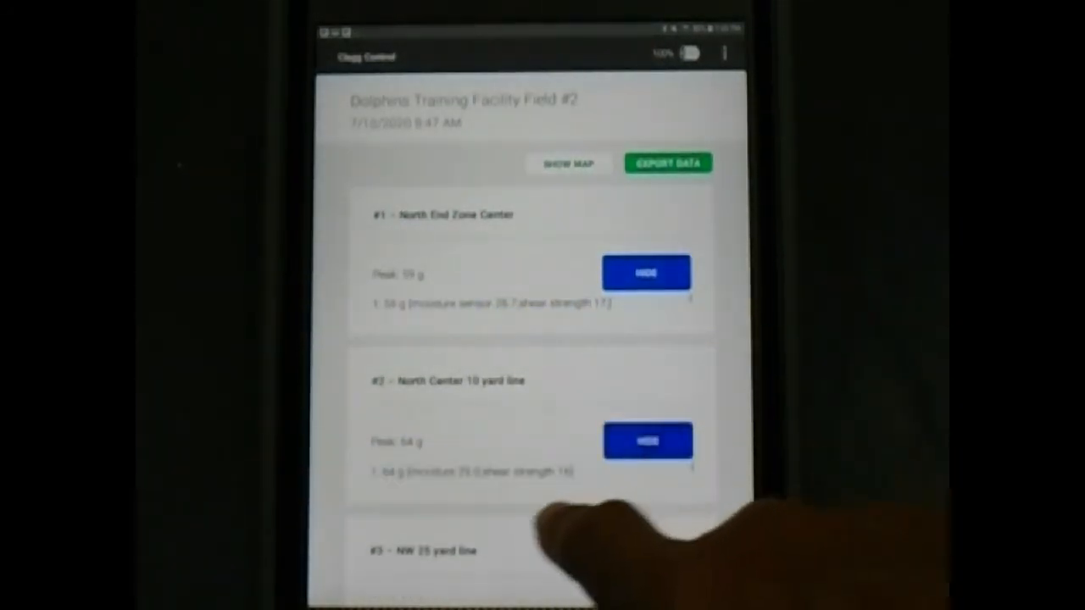
click(646, 440)
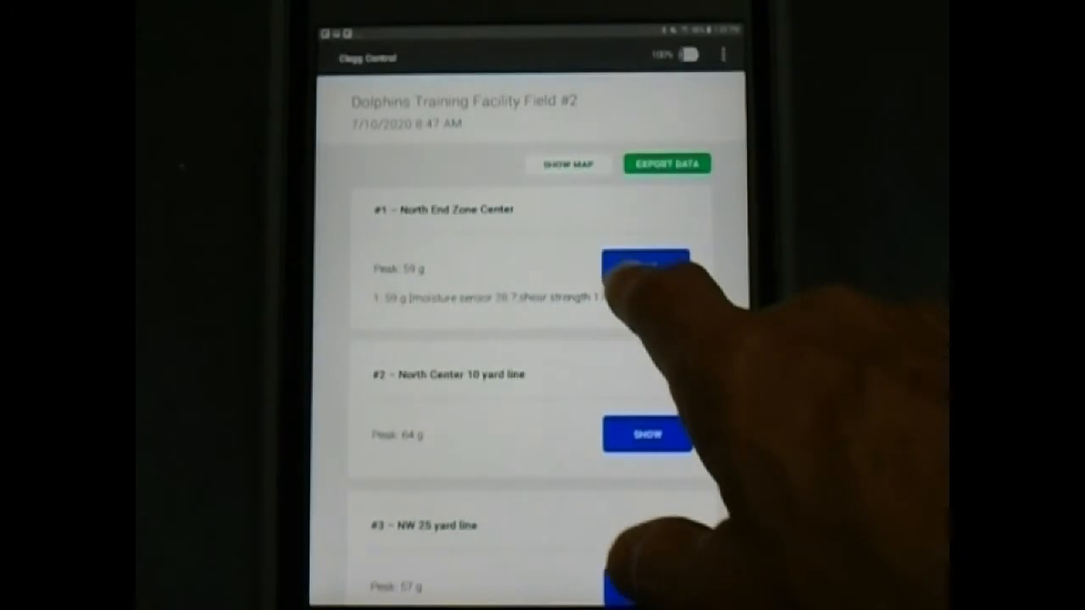
click(627, 267)
- Show the Field #2 readings on the satellite map and check the comments for points 1-1, 10-1 and 6-1
click(568, 165)
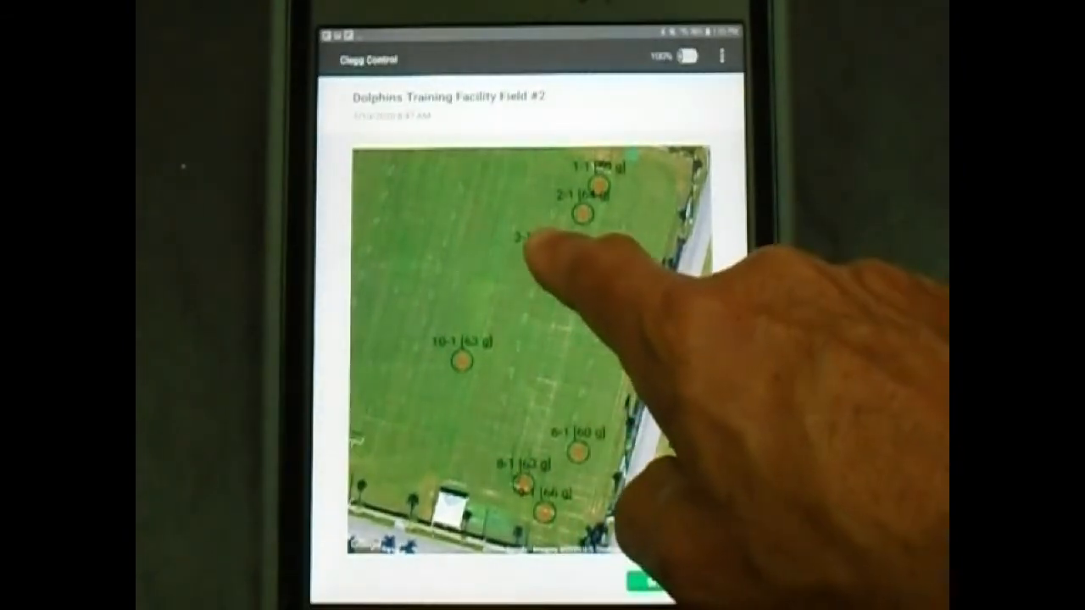
click(581, 213)
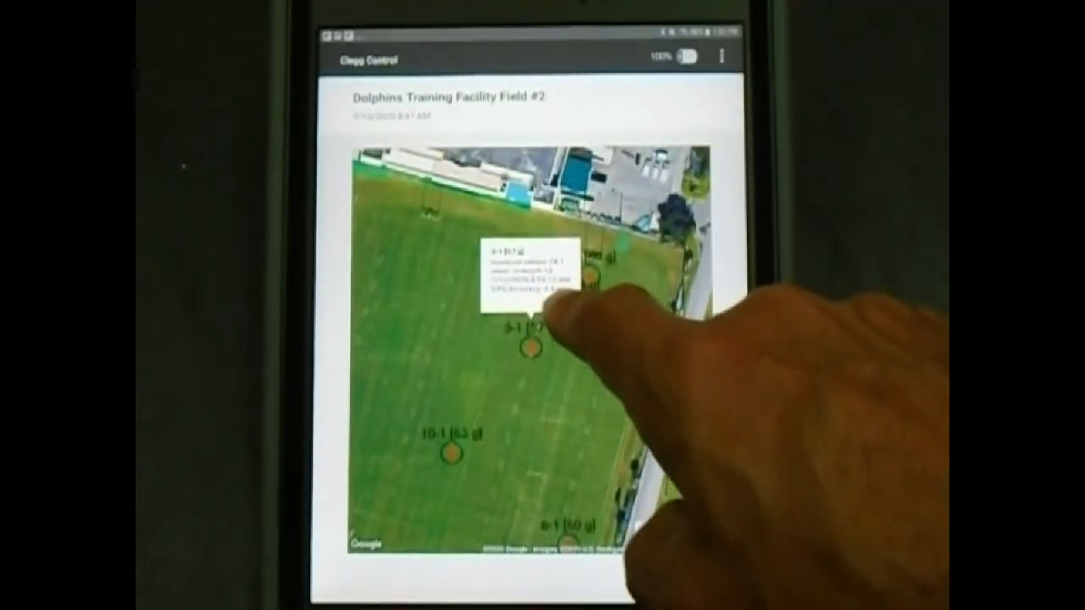
click(597, 270)
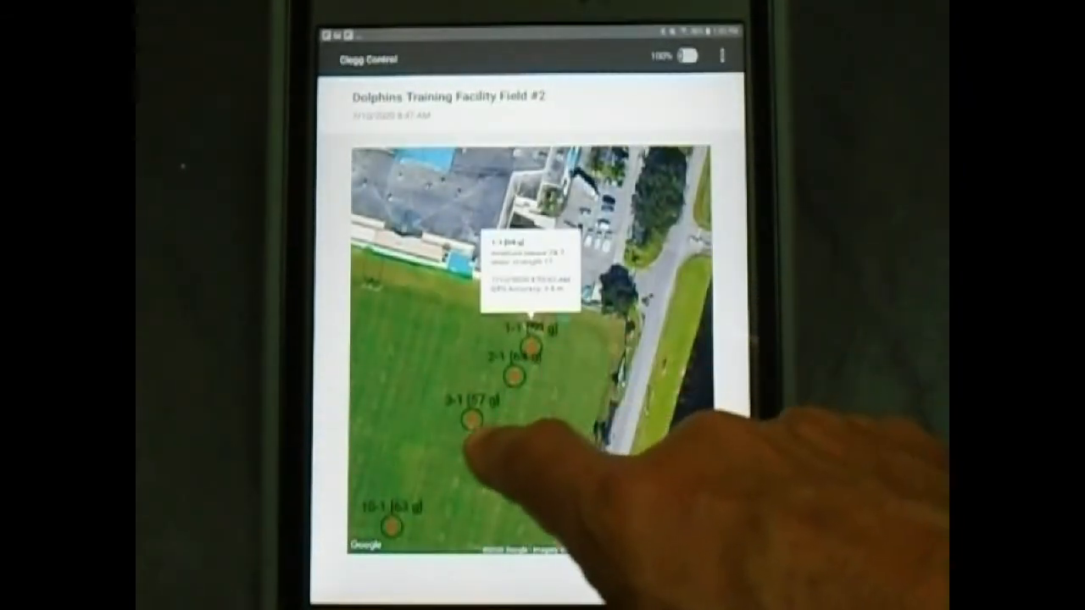
click(392, 527)
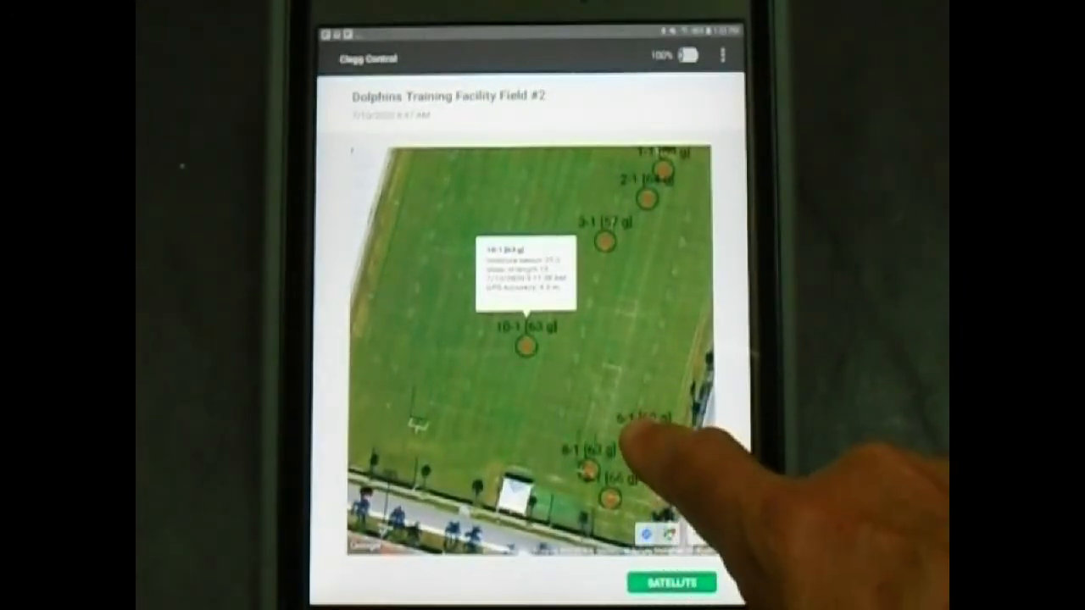
click(642, 439)
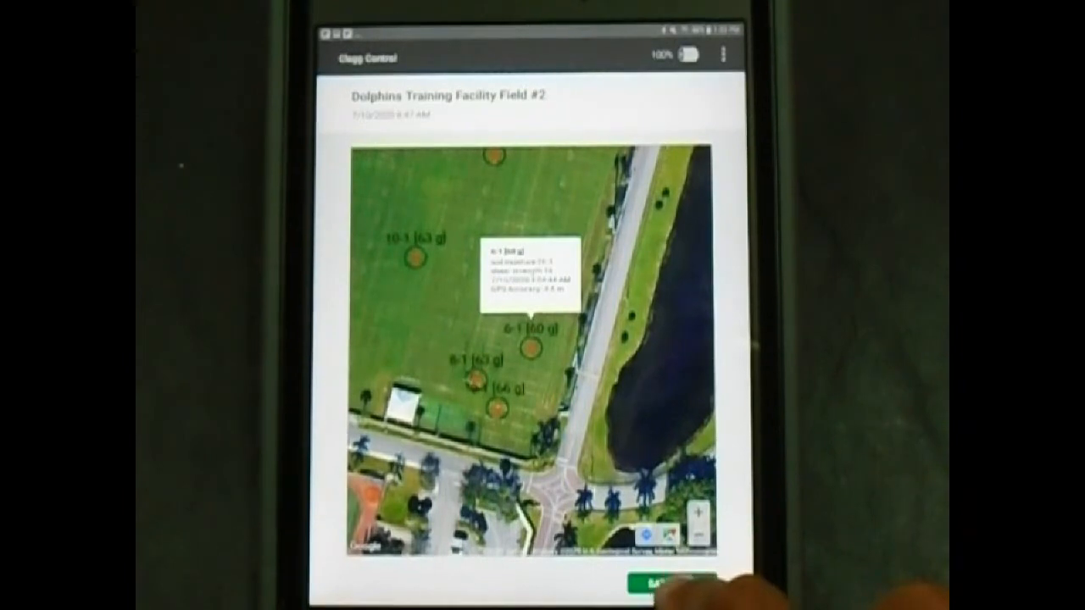
- Switch the map to street view, dismiss the 6-1 popup, and switch back to satellite imagery
click(670, 583)
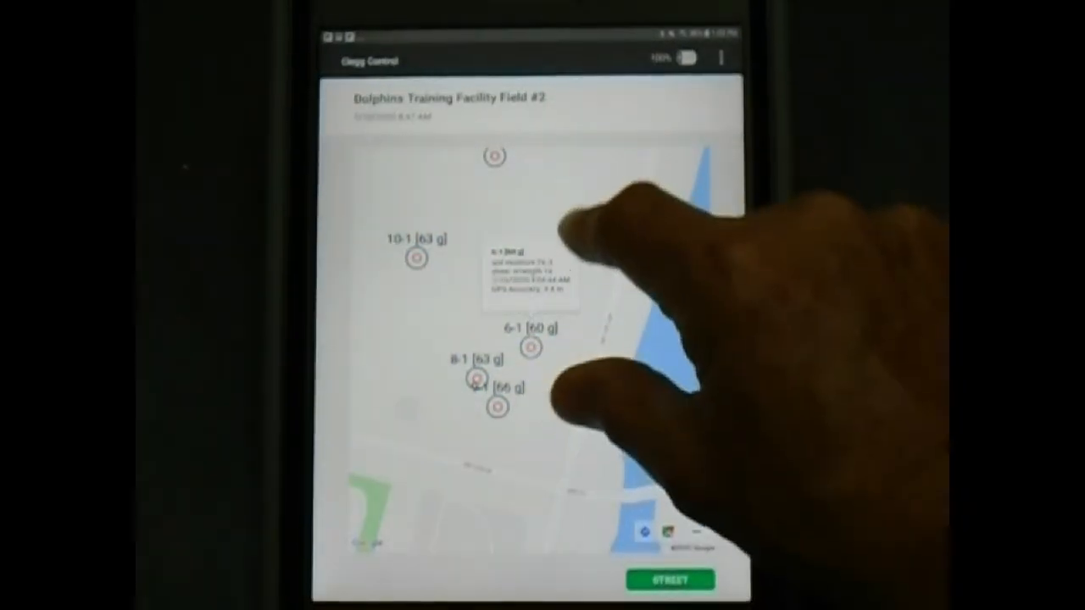
scroll(576, 322, down, 3)
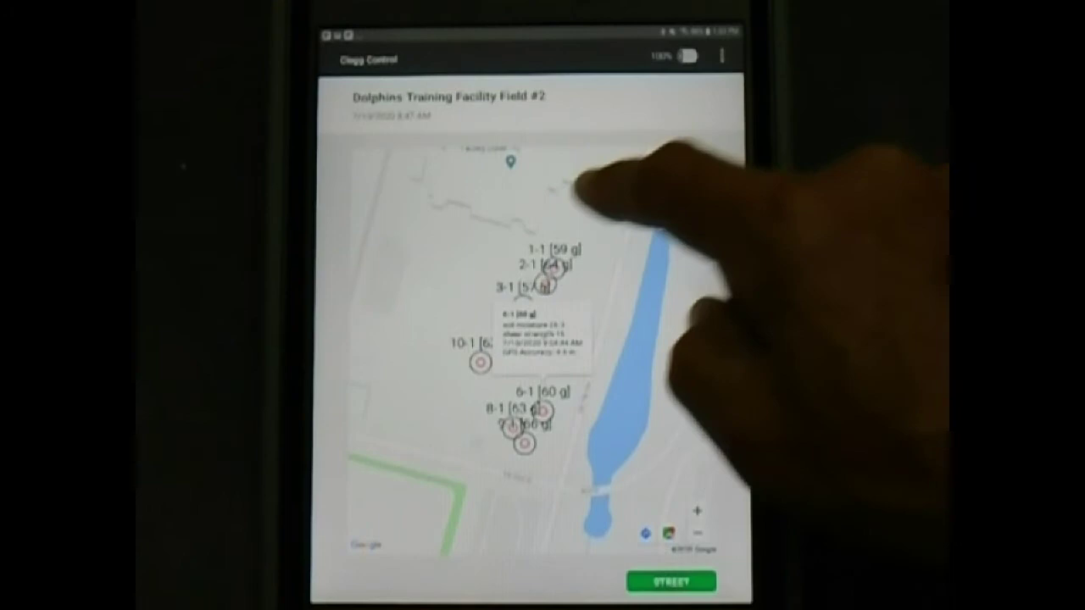
click(593, 195)
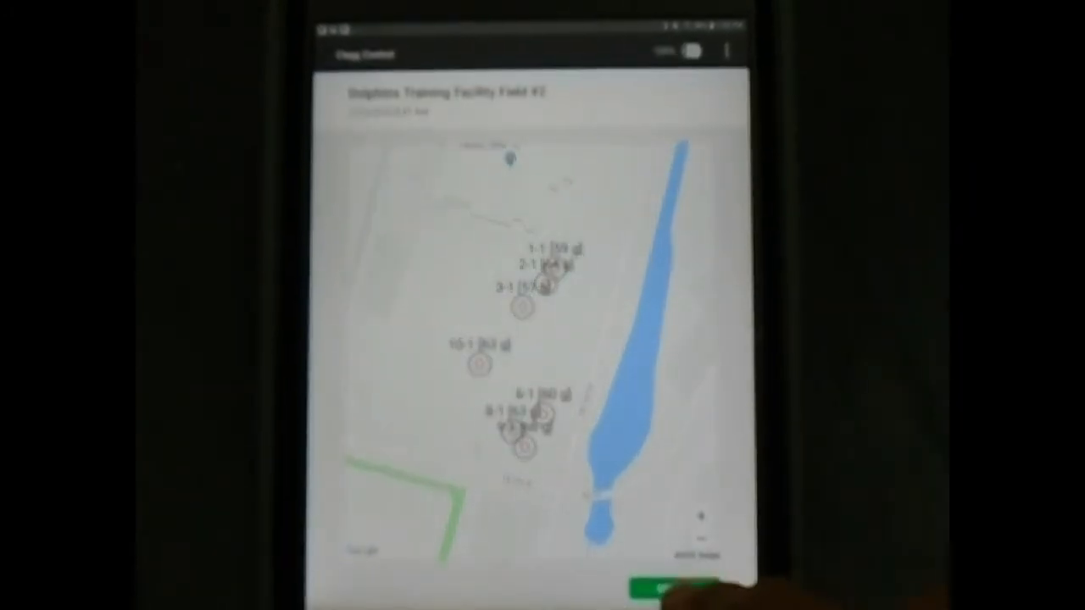
click(661, 583)
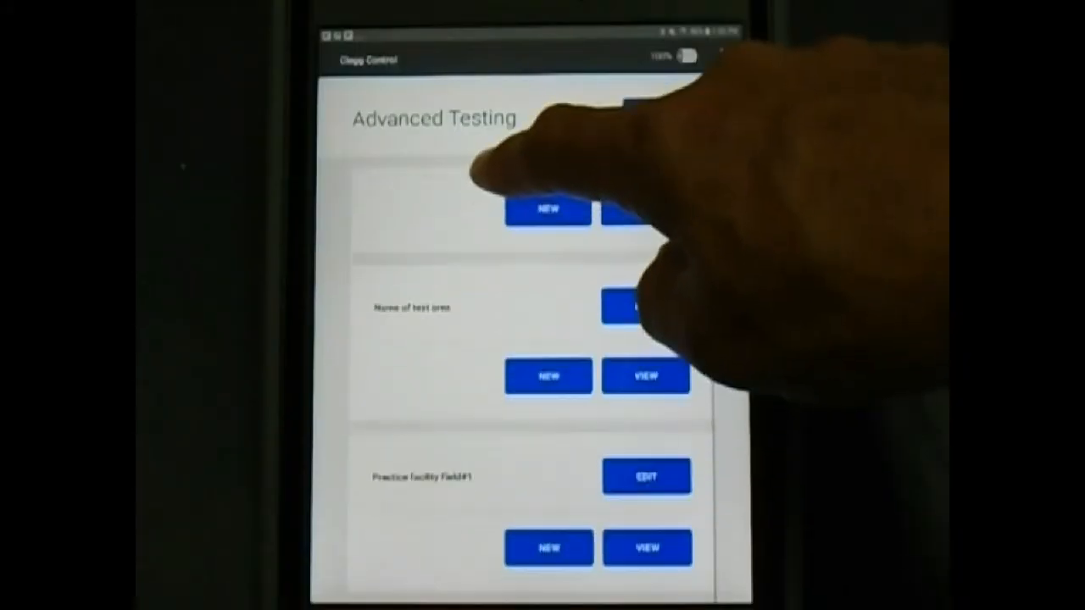
scroll(508, 297, up, 3)
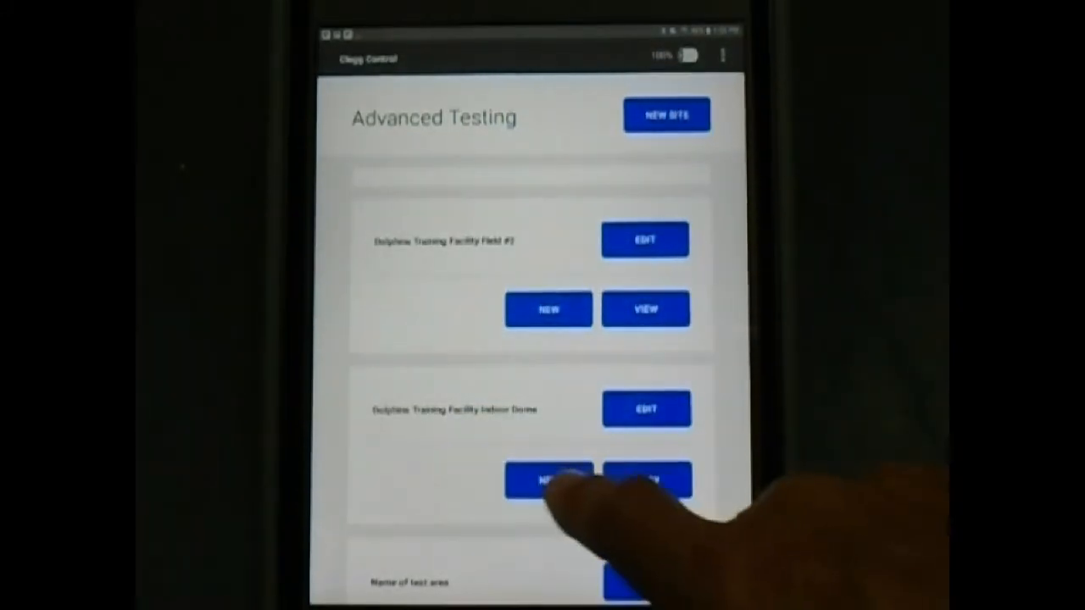
- Map the Indoor Dome 7/10/2020 10:00 AM session, check reading 6-1, and go back to the site list
click(647, 480)
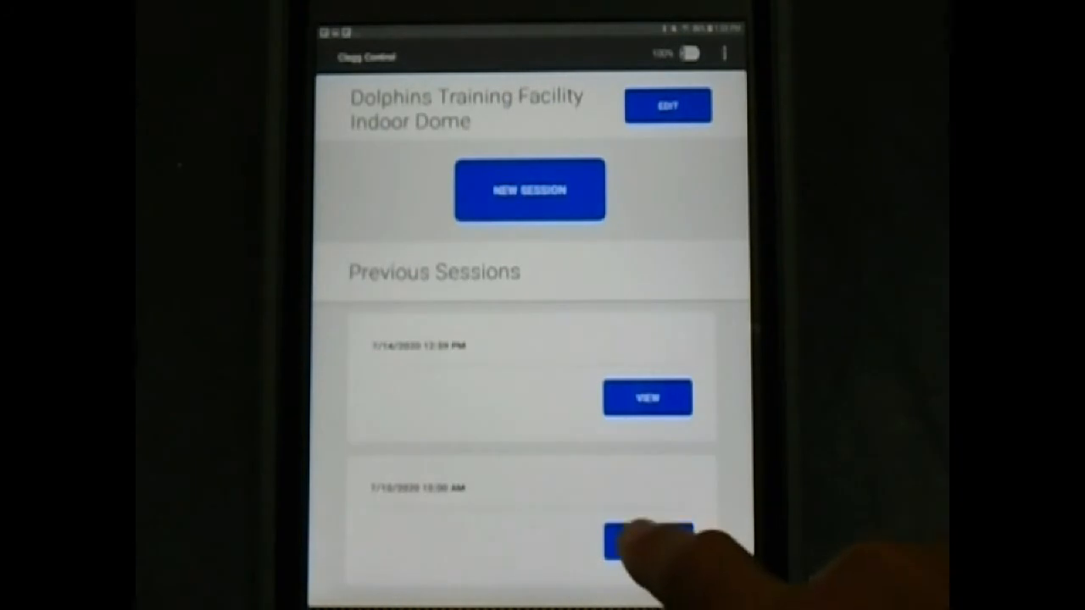
click(648, 540)
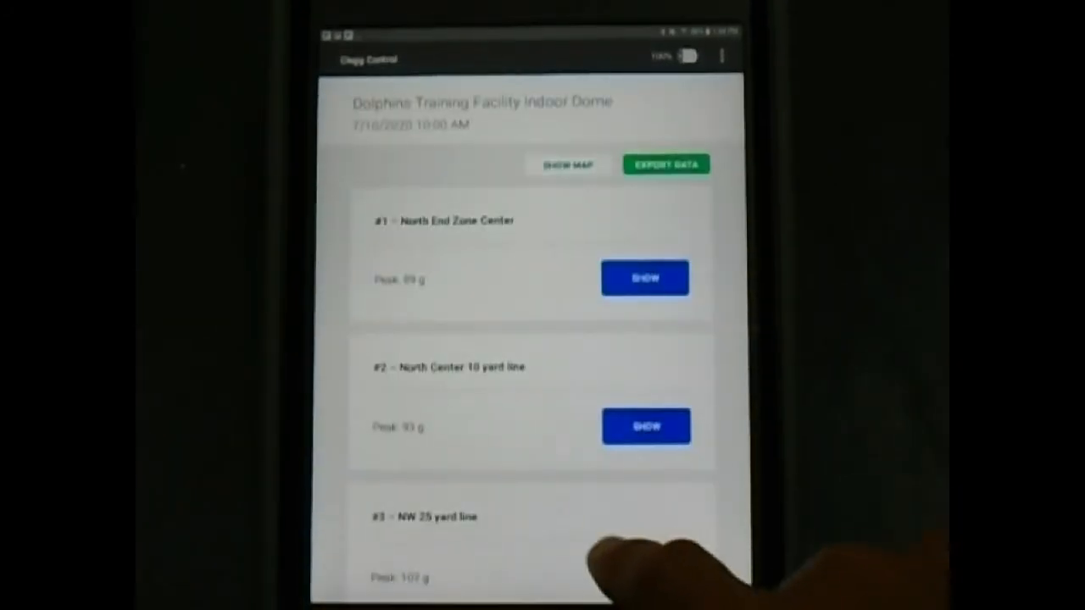
click(568, 164)
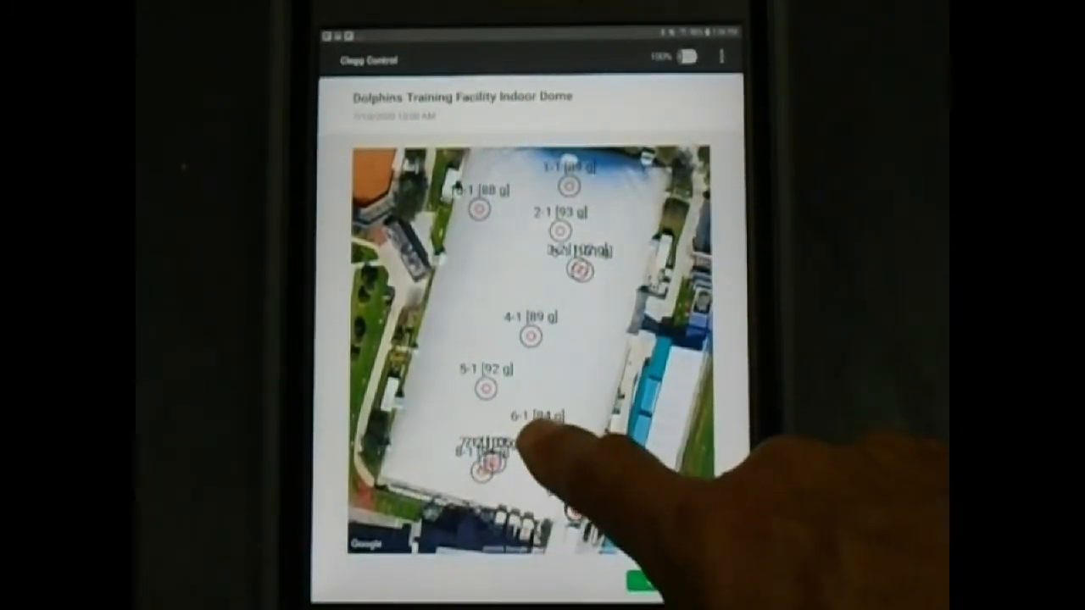
drag(543, 474, 525, 390)
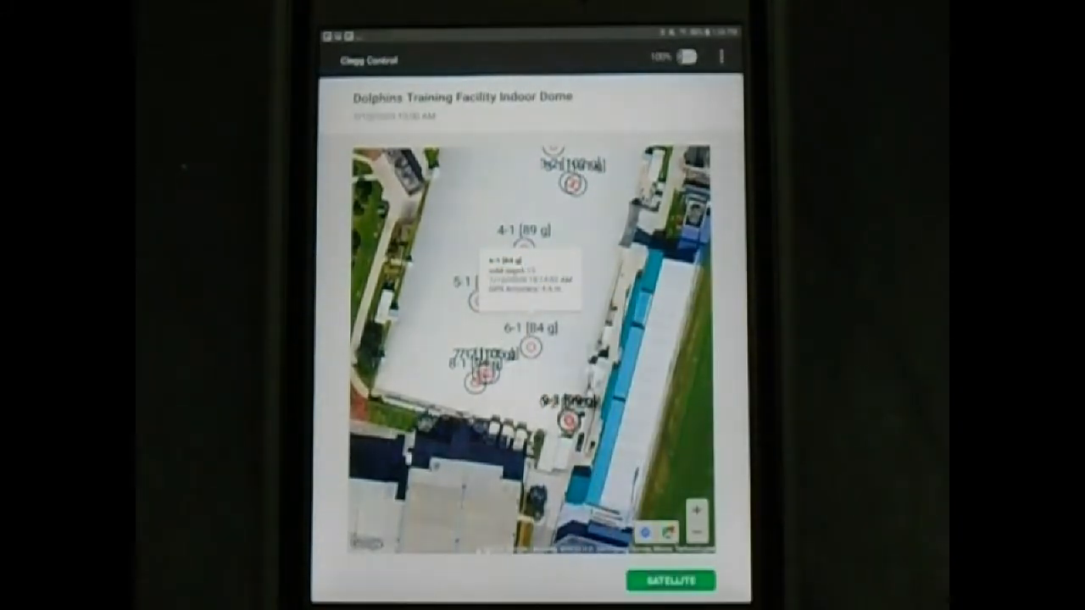
key(Escape)
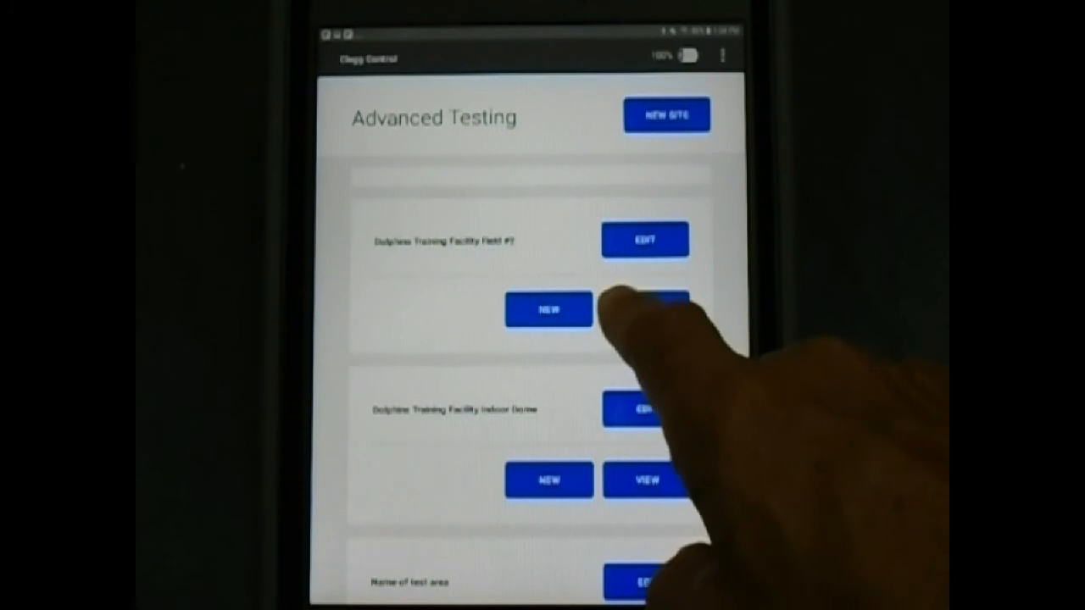
- Export the data of the Field #2 7/10/2020 8:47 AM session via EXPORT DATA
click(645, 309)
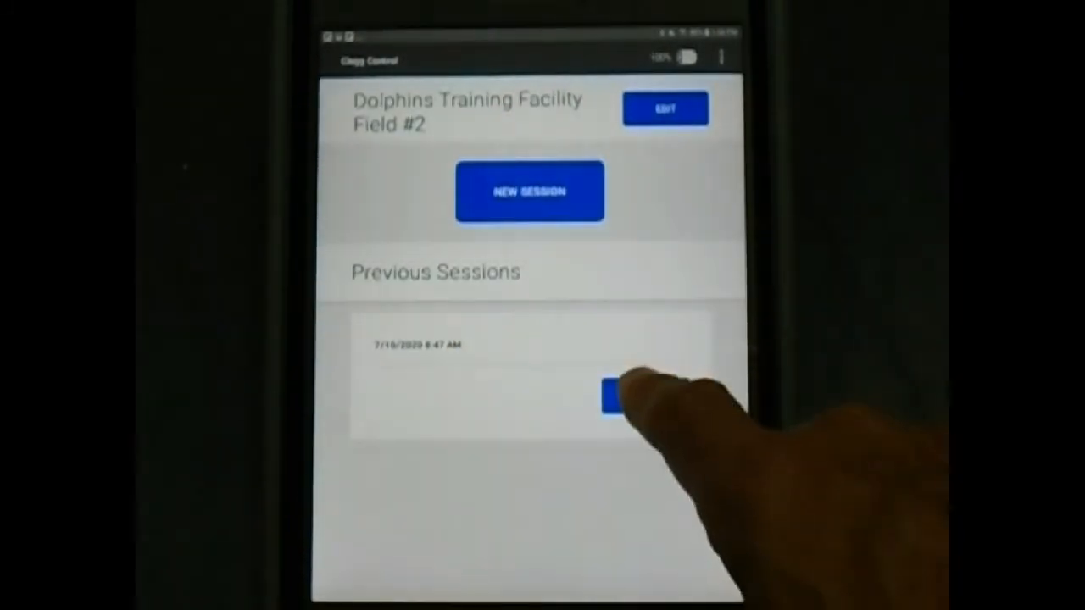
click(644, 396)
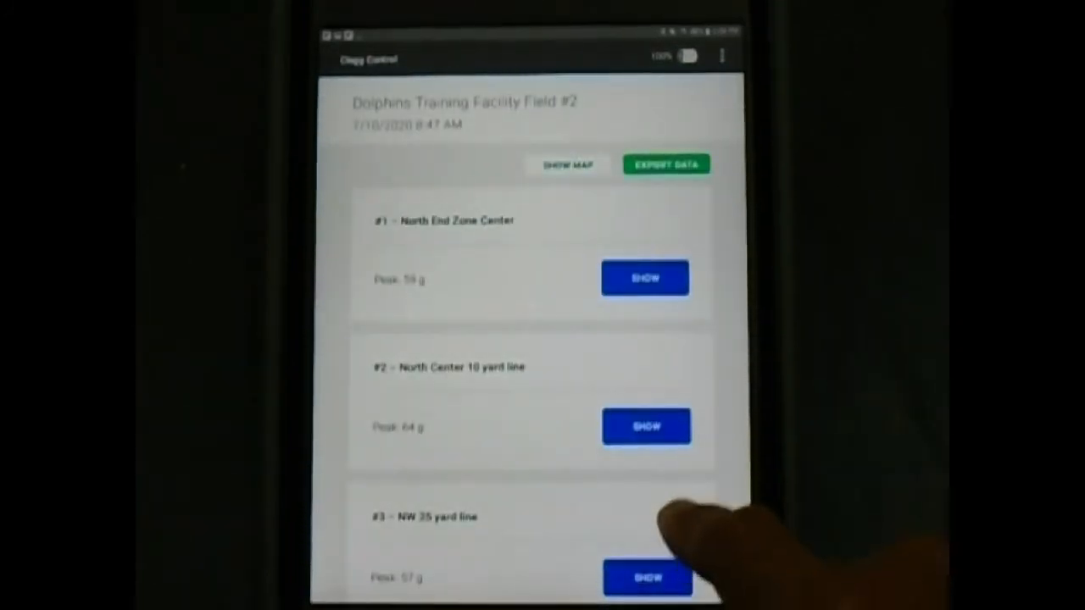
click(666, 165)
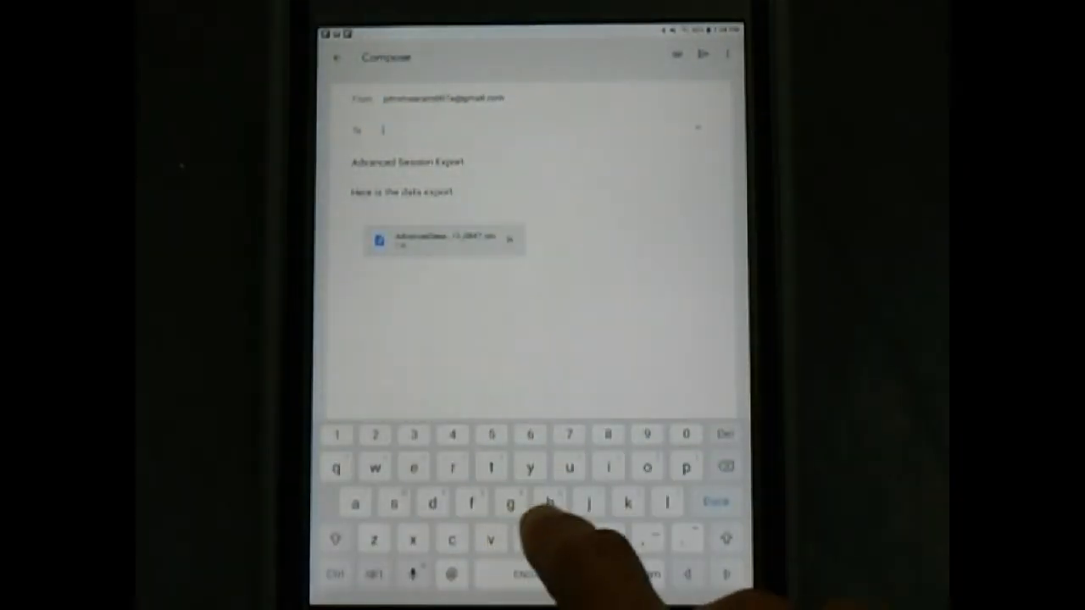
text(ohn)
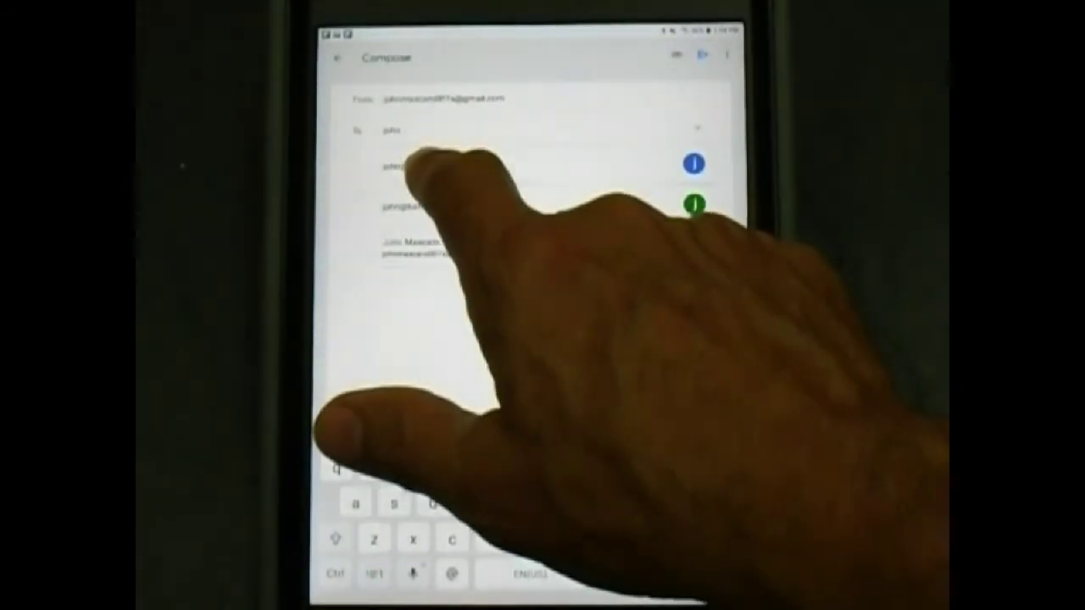
- Address the Advanced Session Export email to the suggested contact and send it
click(424, 165)
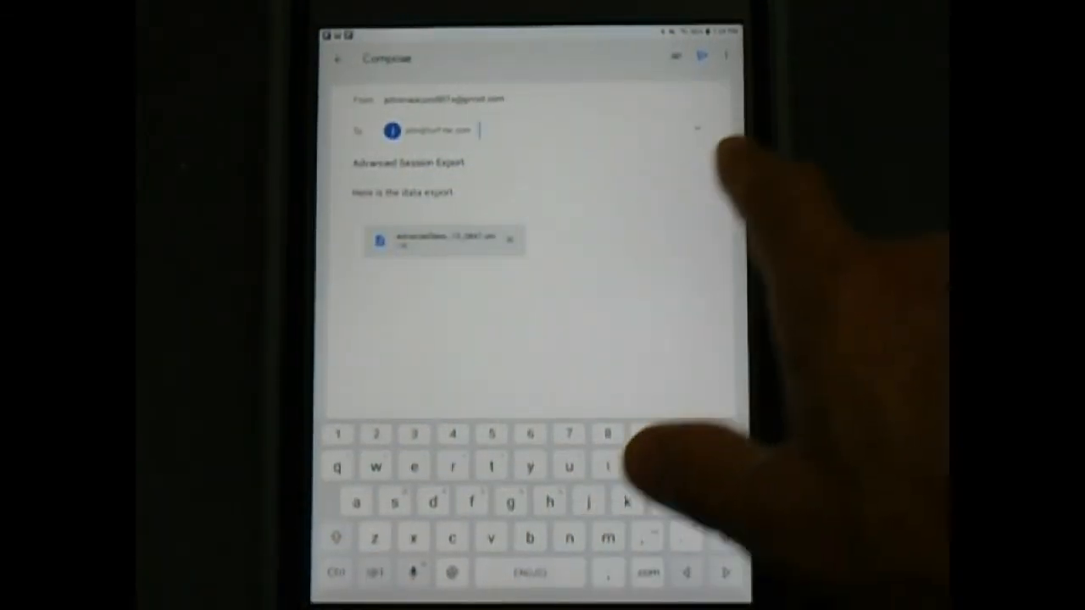
click(695, 51)
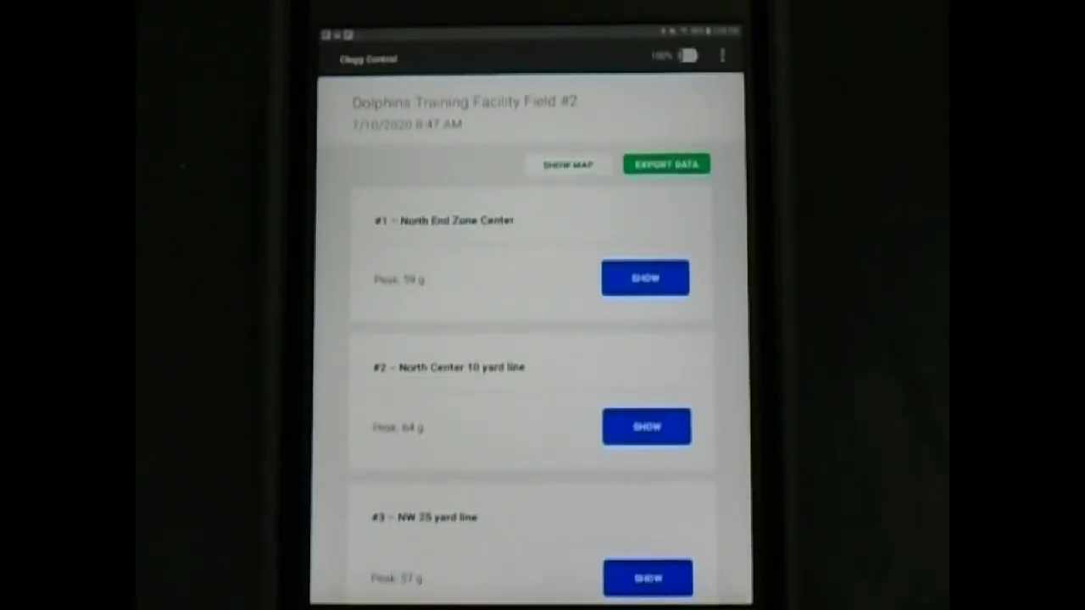
- Back out of the Field #2 session and exit Clegg Control to the home screen
key(Escape)
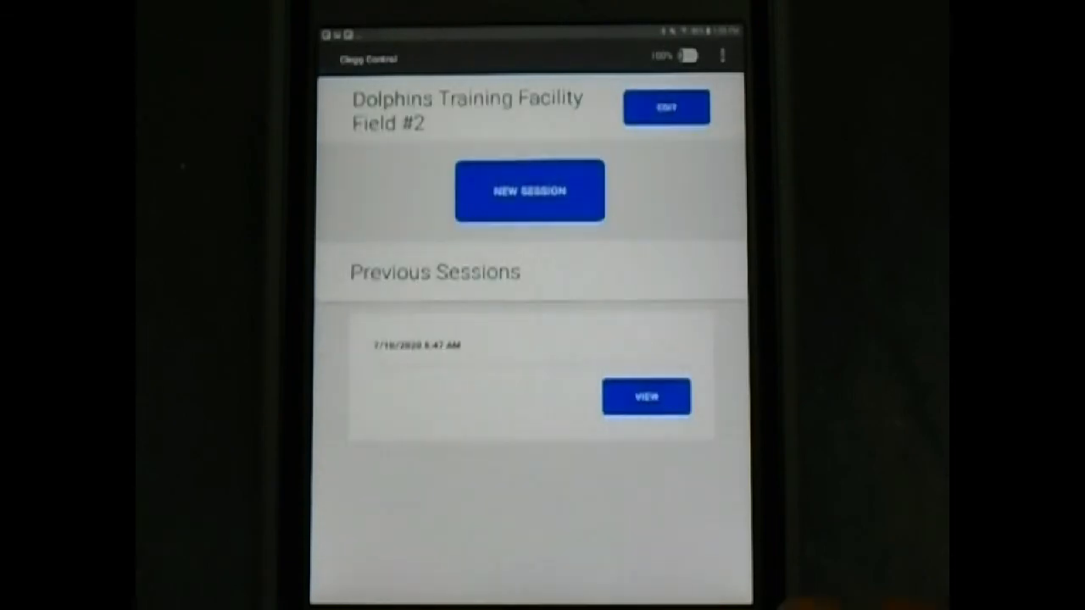
key(Escape)
key(Escape)
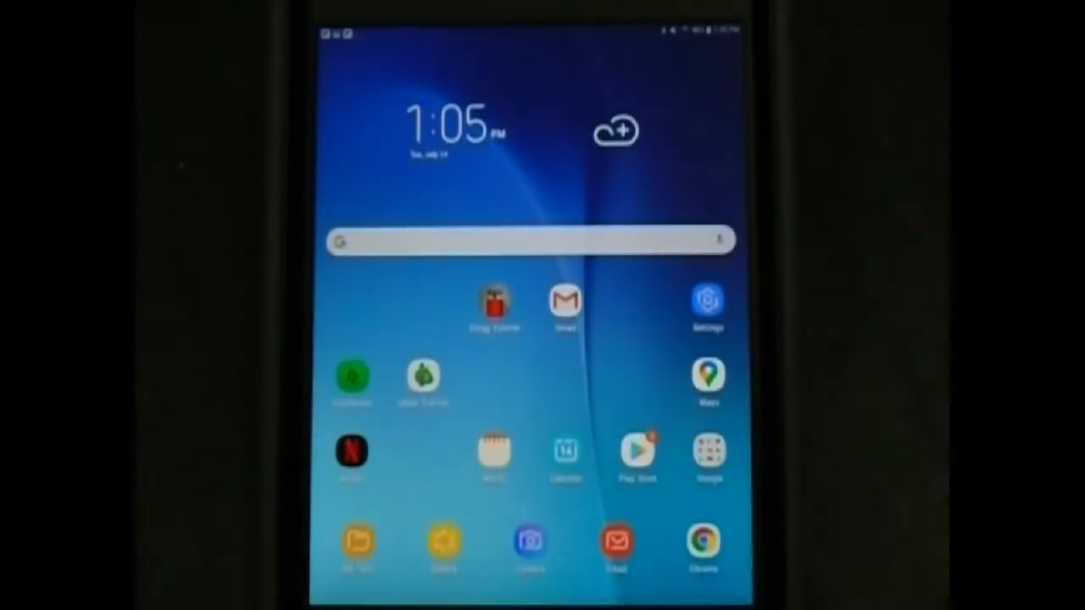